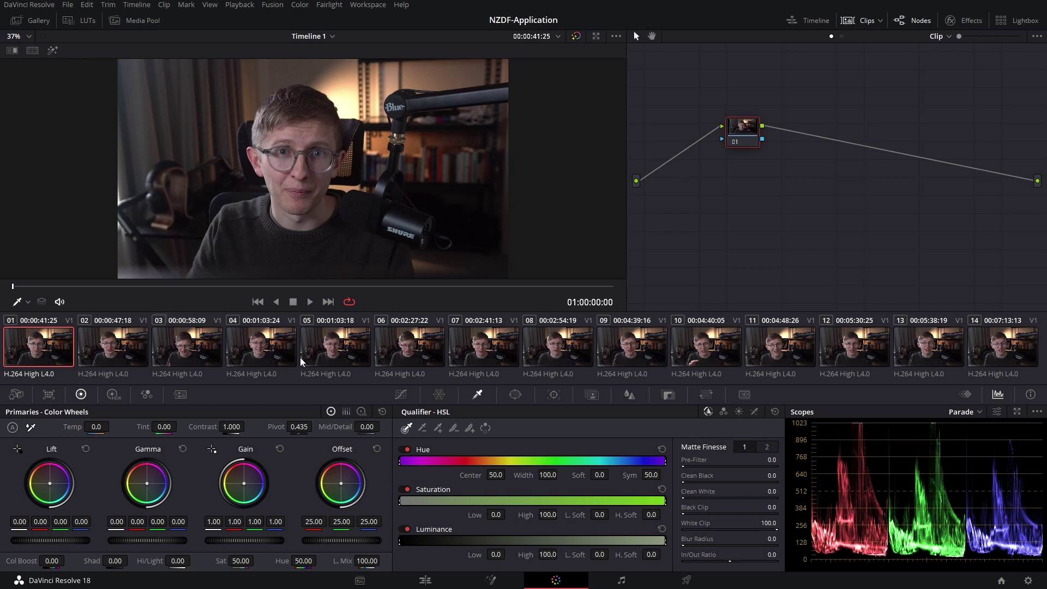
{"action": "left_click", "coordinate": [300, 5]}
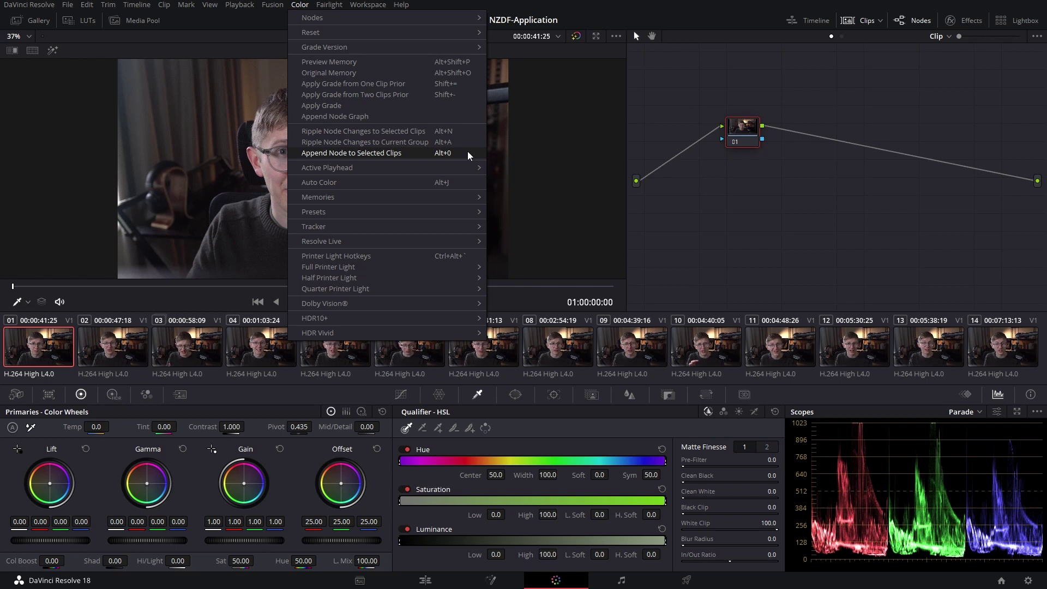
{"action": "left_click", "coordinate": [467, 152]}
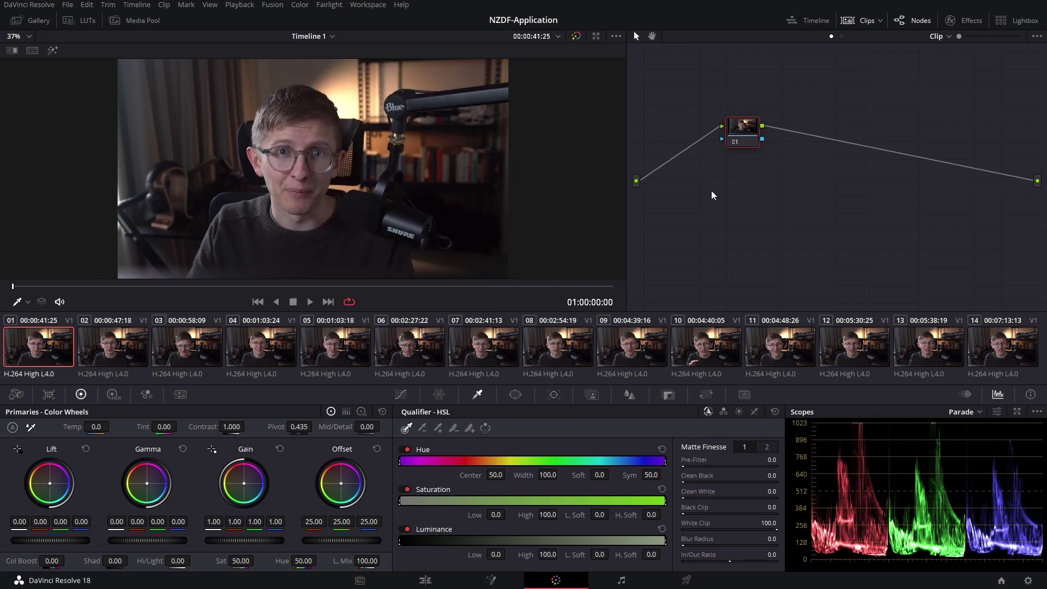
Add a serial node to clip 01 and shift its Offset toward magenta, at 41.58, 18.53, 39.19.
{"action": "key", "text": "alt+s"}
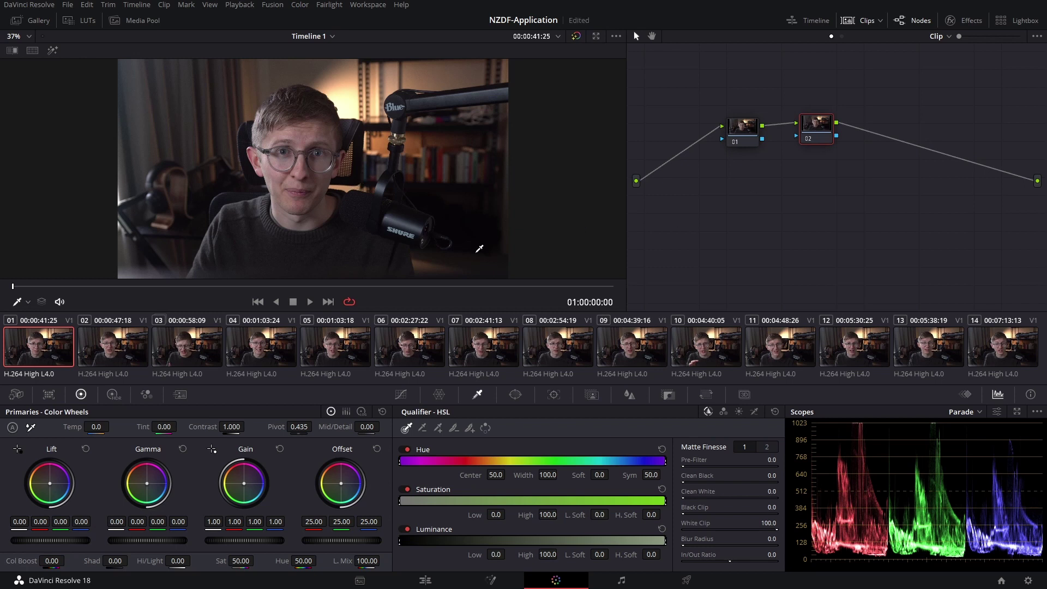
{"action": "left_click_drag", "start_coordinate": [342, 483], "coordinate": [345, 478]}
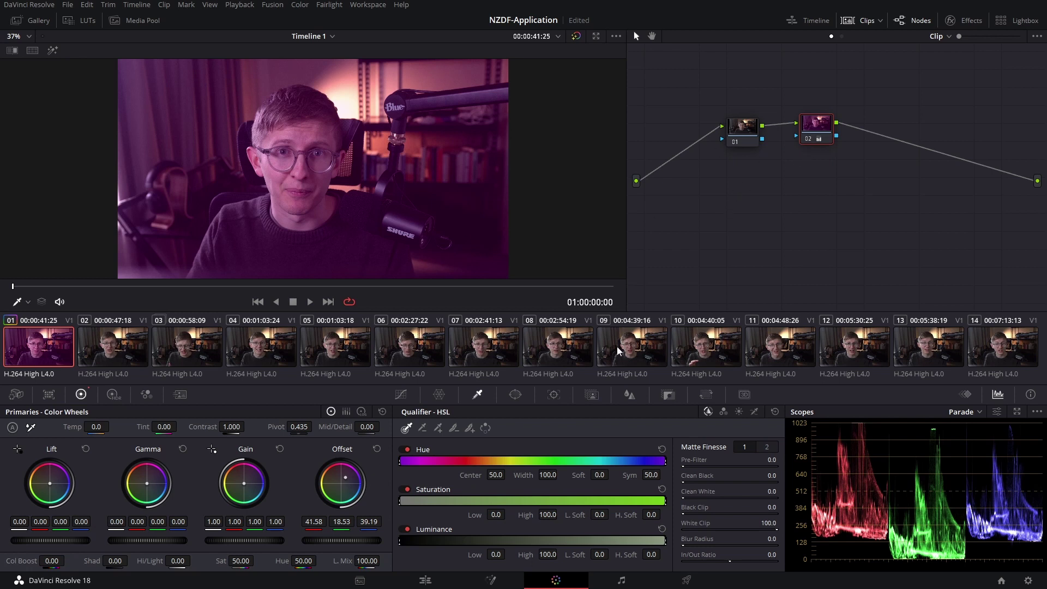
Append clip 01's second node to clips 02 through 06, and check the node graph on clips 02 and 03.
{"action": "left_click", "coordinate": [408, 345], "text": "shift"}
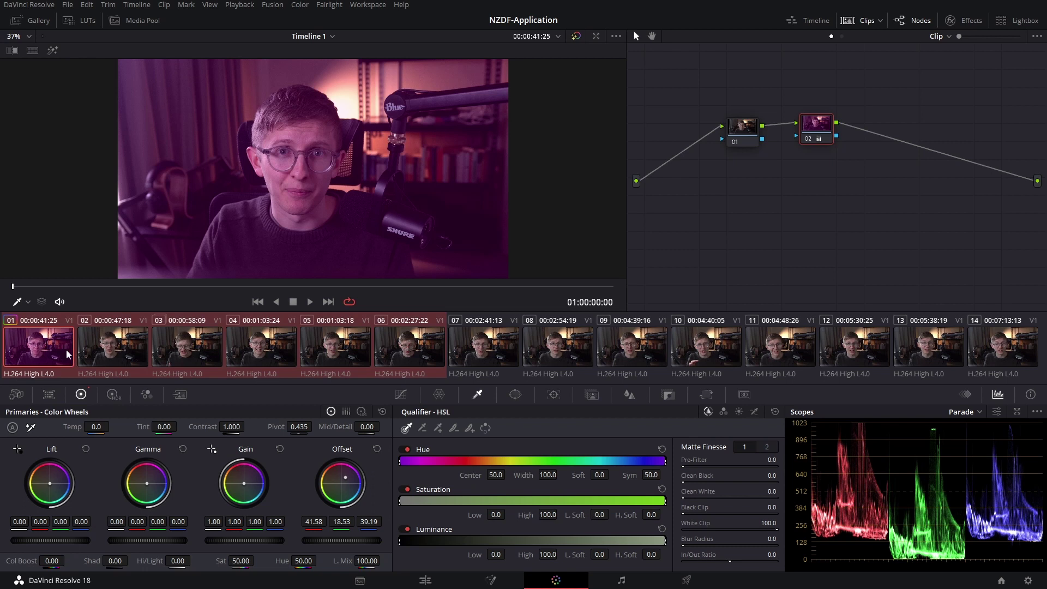
{"action": "left_click", "coordinate": [299, 5]}
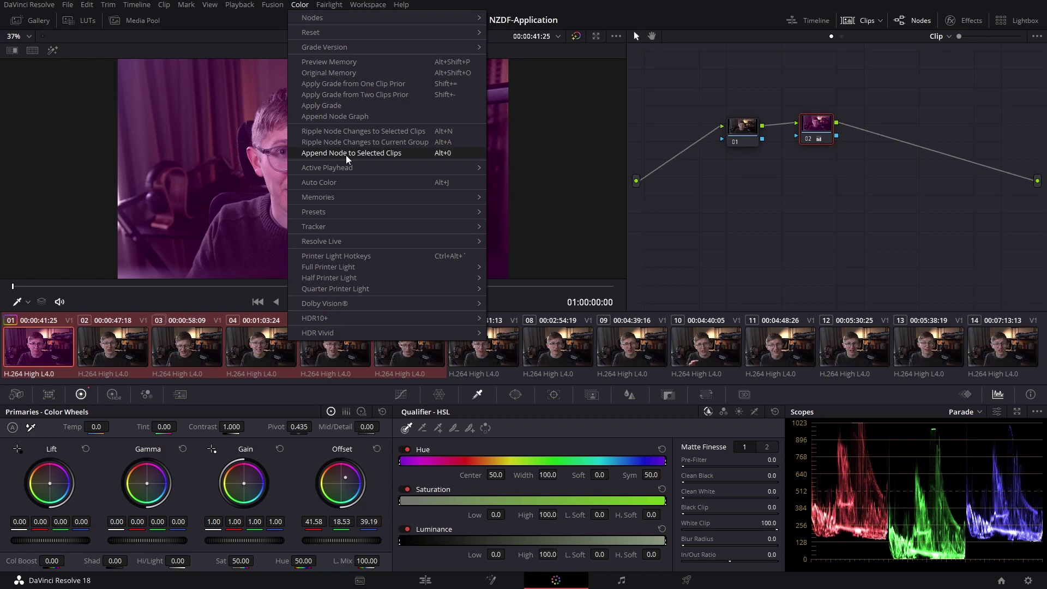
{"action": "left_click", "coordinate": [416, 153]}
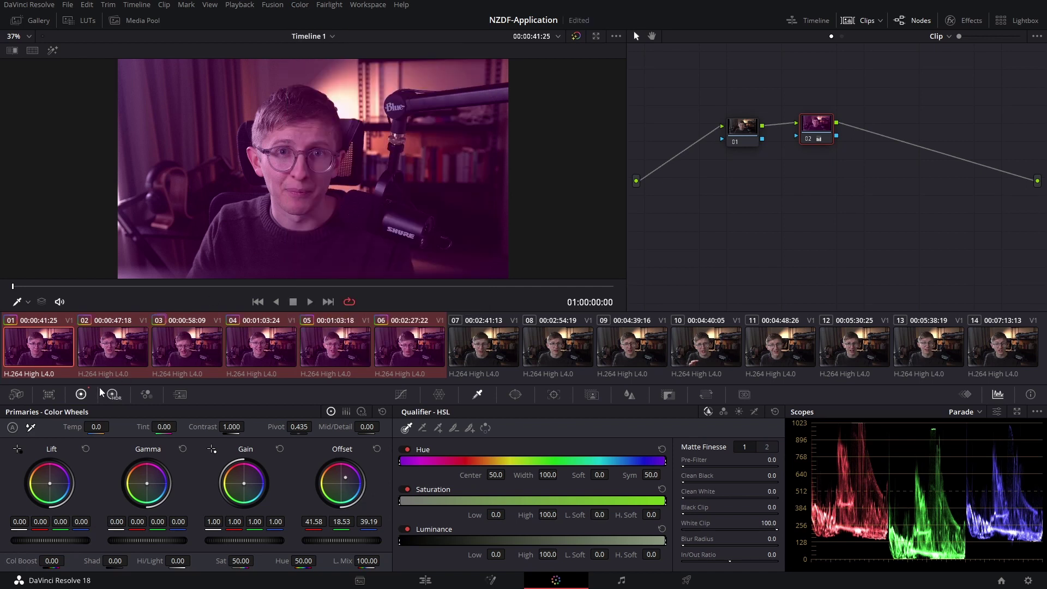
{"action": "left_click", "coordinate": [118, 356]}
{"action": "left_click", "coordinate": [187, 353]}
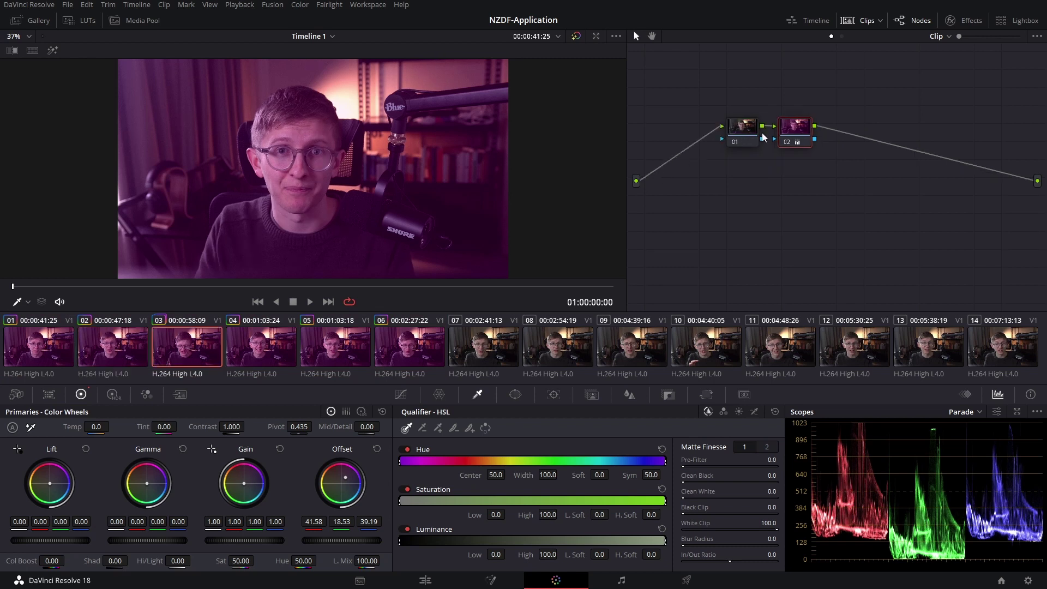
{"action": "left_click", "coordinate": [300, 4]}
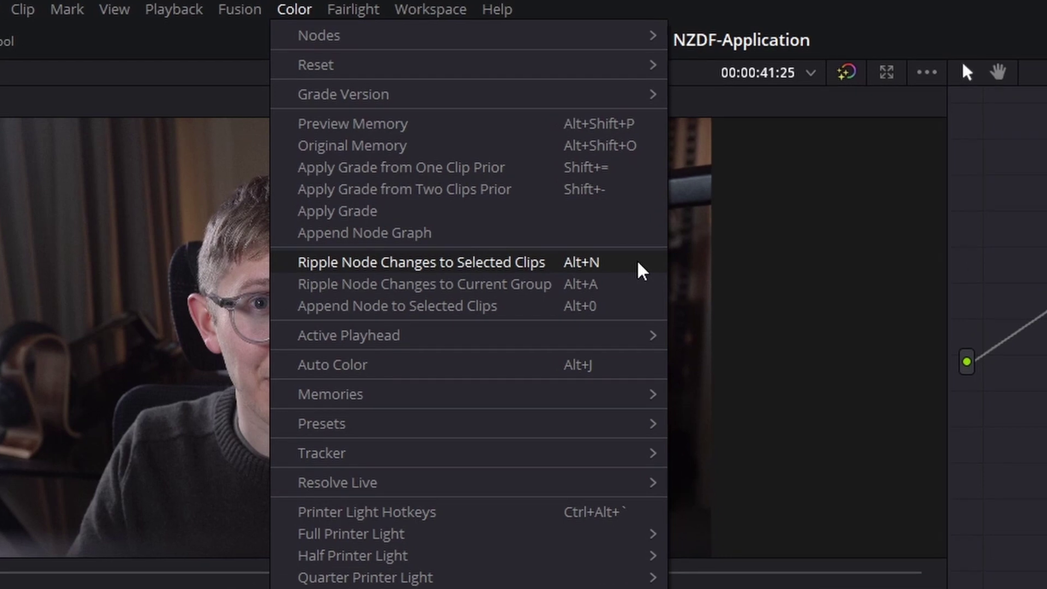
{"action": "left_click", "coordinate": [640, 264]}
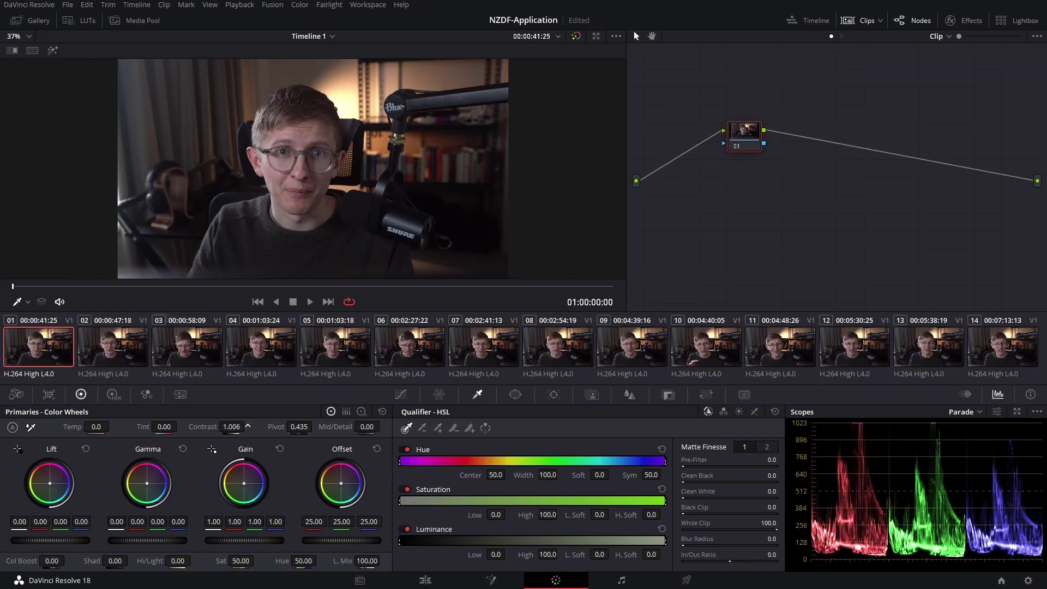
Raise node 01's contrast to 1.286 and add a serial node with a warm Offset of 29.76, 24.36, 14.33.
{"action": "left_click_drag", "start_coordinate": [232, 426], "coordinate": [304, 427]}
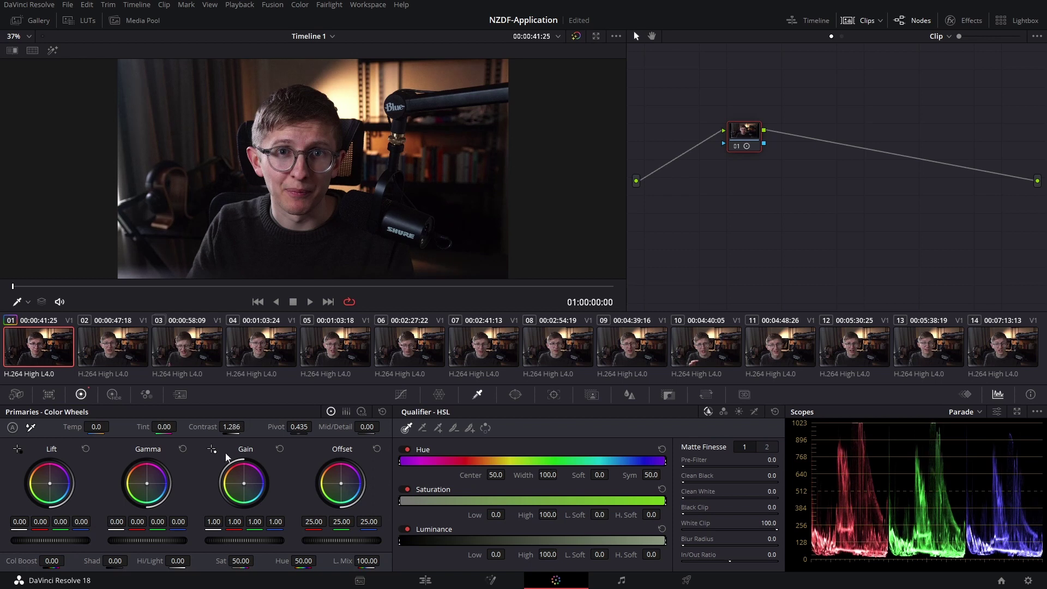
{"action": "key", "text": "alt+s"}
{"action": "left_click_drag", "start_coordinate": [342, 486], "coordinate": [337, 481]}
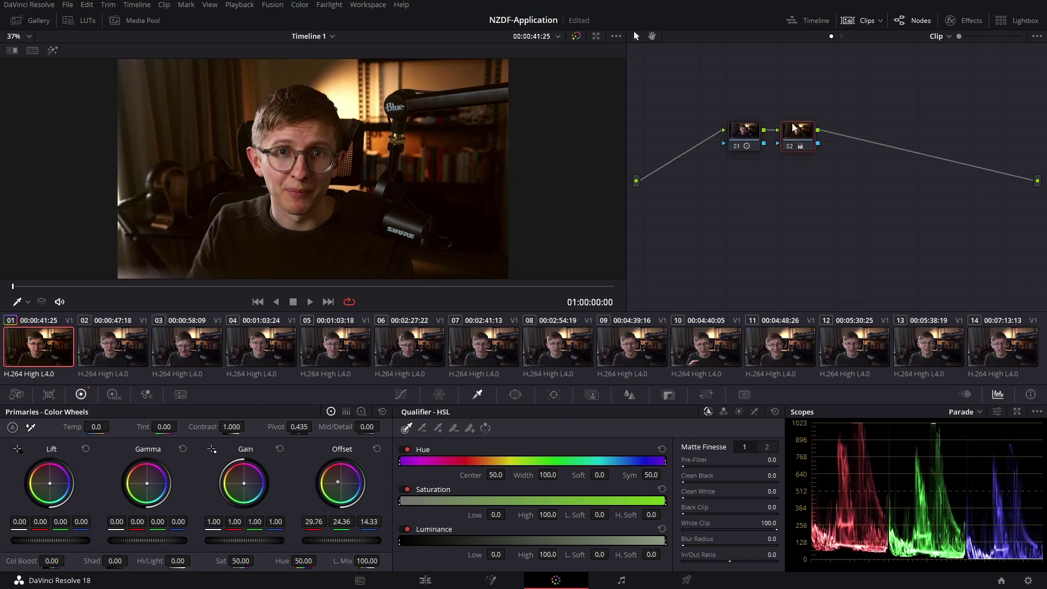
Add a third serial node with a wide circular window around the man and lower its Gamma to -0.08.
{"action": "key", "text": "alt+s"}
{"action": "left_click", "coordinate": [515, 394]}
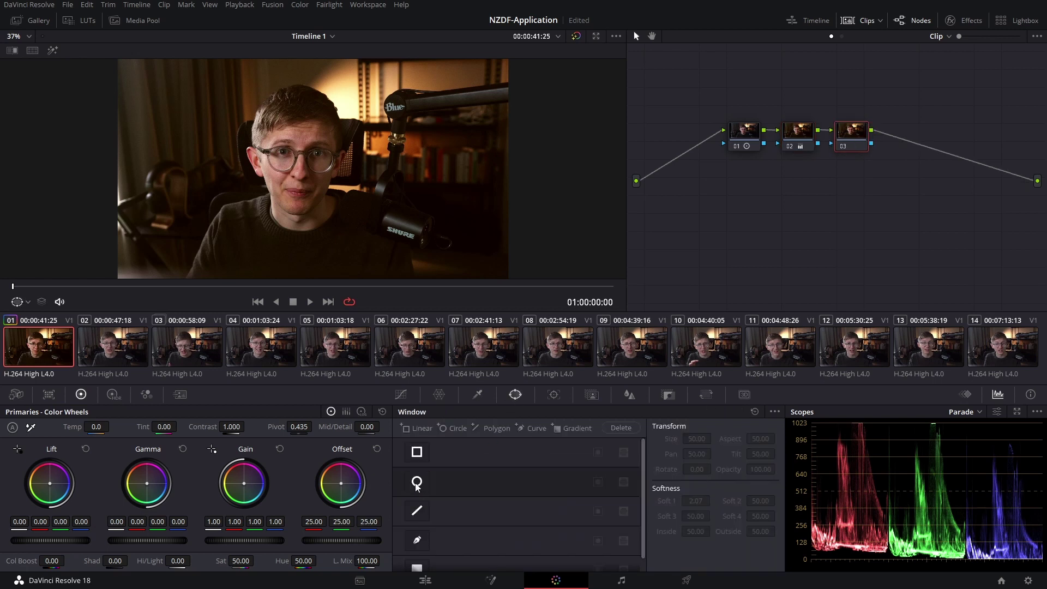
{"action": "left_click", "coordinate": [416, 483]}
{"action": "left_click_drag", "start_coordinate": [374, 170], "coordinate": [441, 171]}
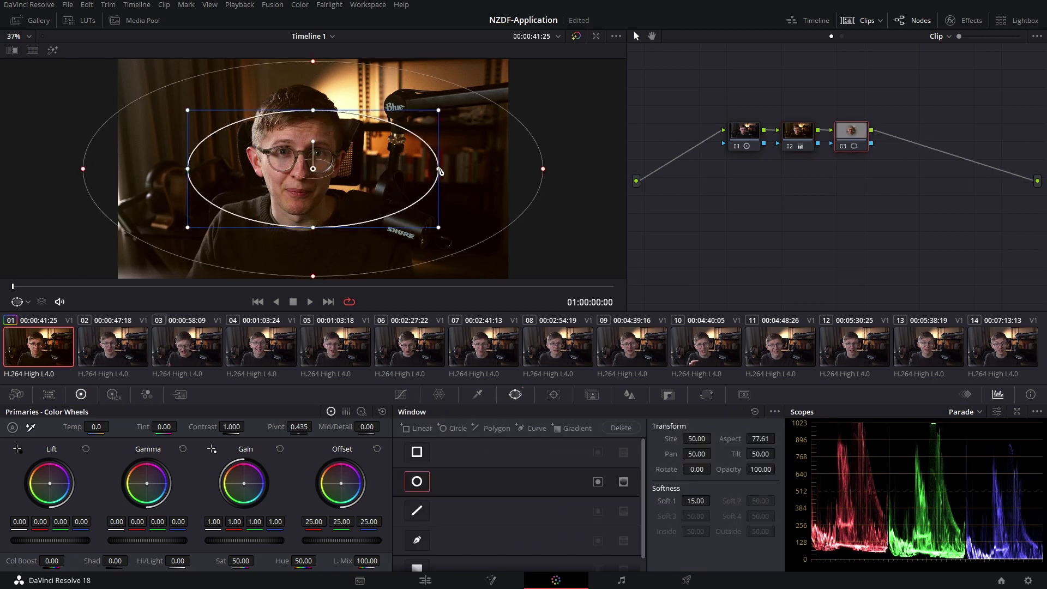
{"action": "left_click", "coordinate": [477, 395]}
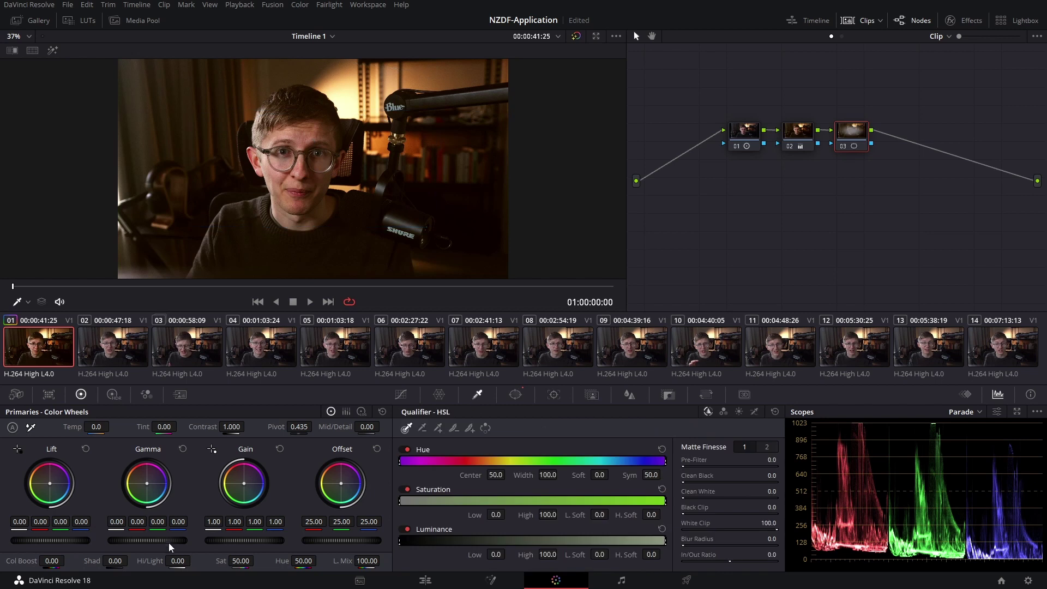
{"action": "left_click_drag", "start_coordinate": [147, 540], "coordinate": [126, 540]}
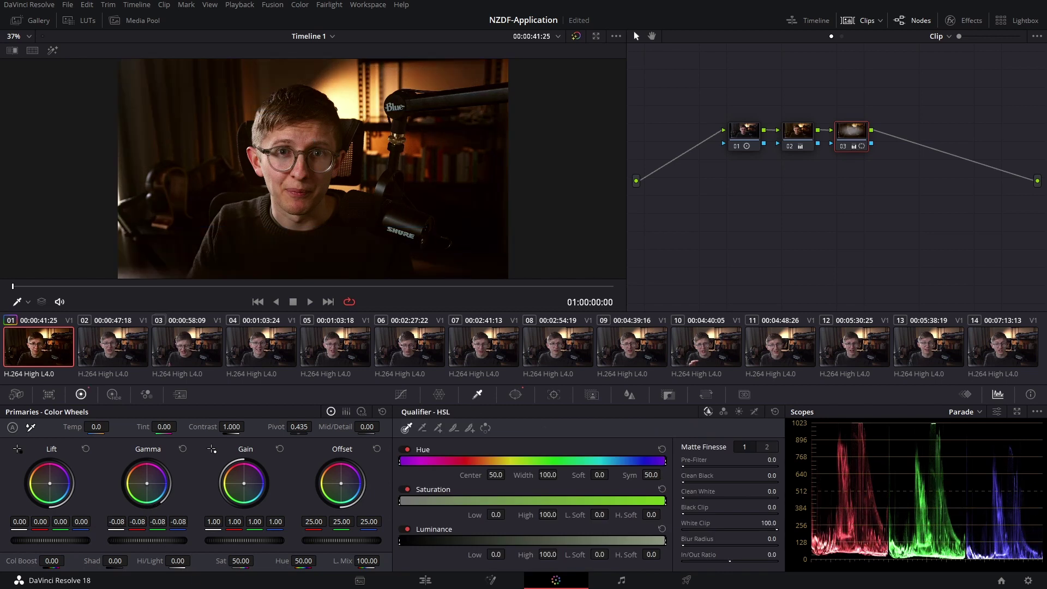
Copy clip 01's complete grade to clips 02 through 14 and return to clip 01.
{"action": "middle_click", "coordinate": [38, 341]}
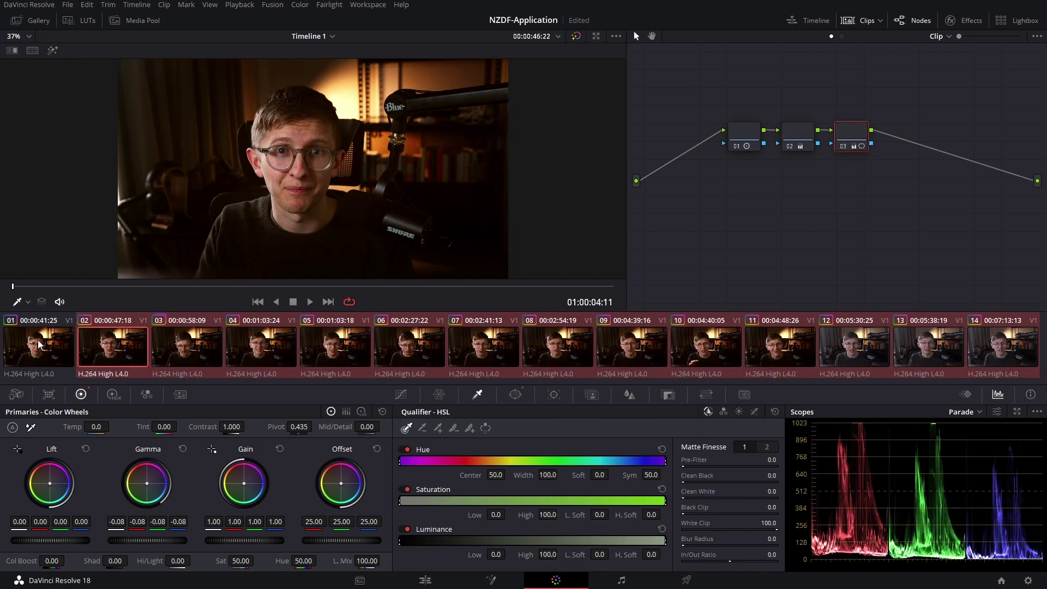
{"action": "left_click", "coordinate": [39, 344]}
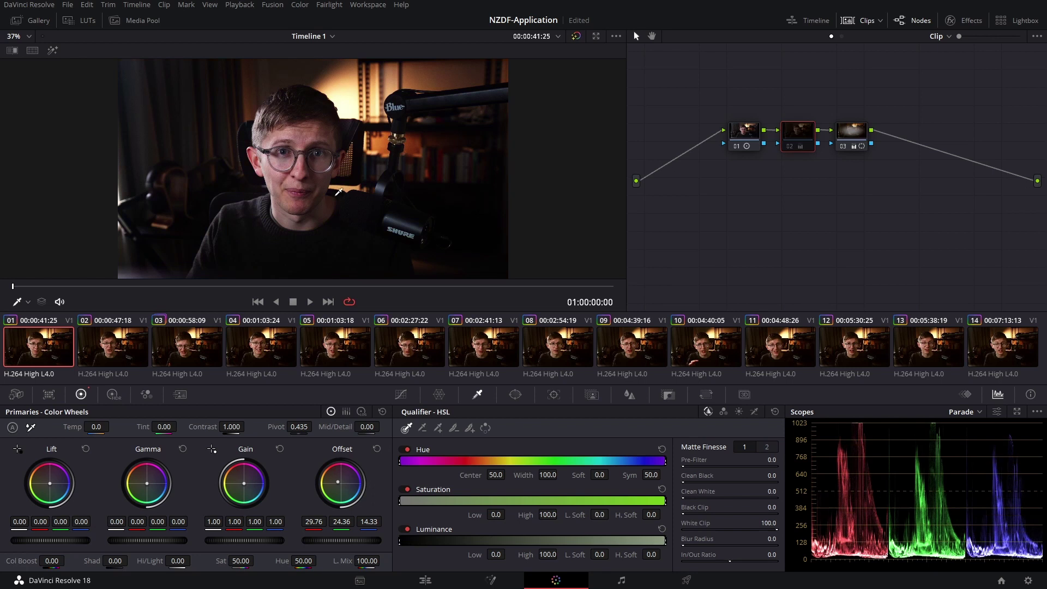
{"action": "left_click_drag", "start_coordinate": [350, 493], "coordinate": [371, 507]}
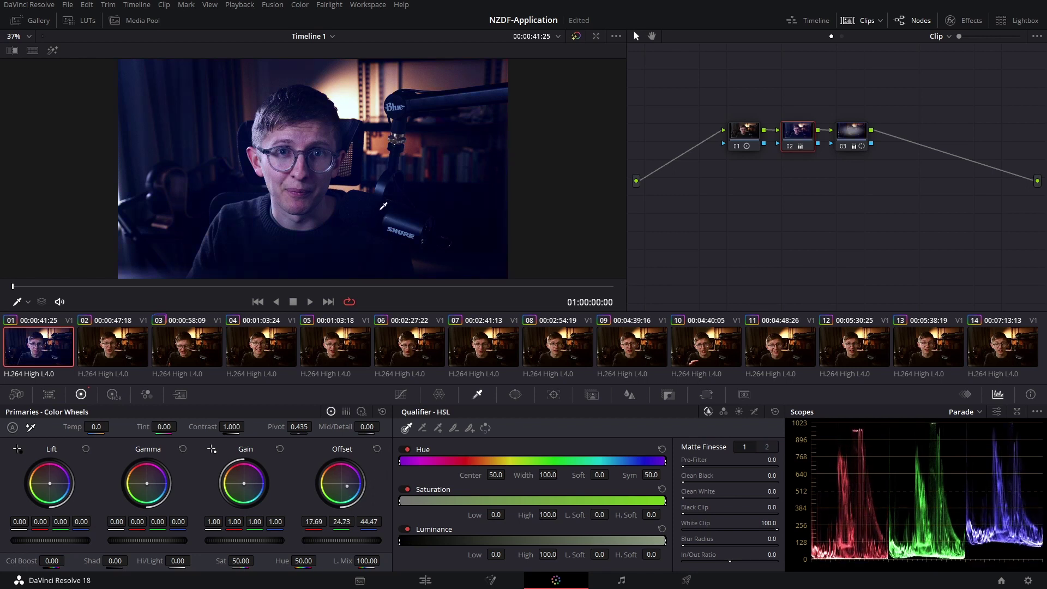
{"action": "key", "text": "ctrl+z"}
{"action": "left_click", "coordinate": [299, 4]}
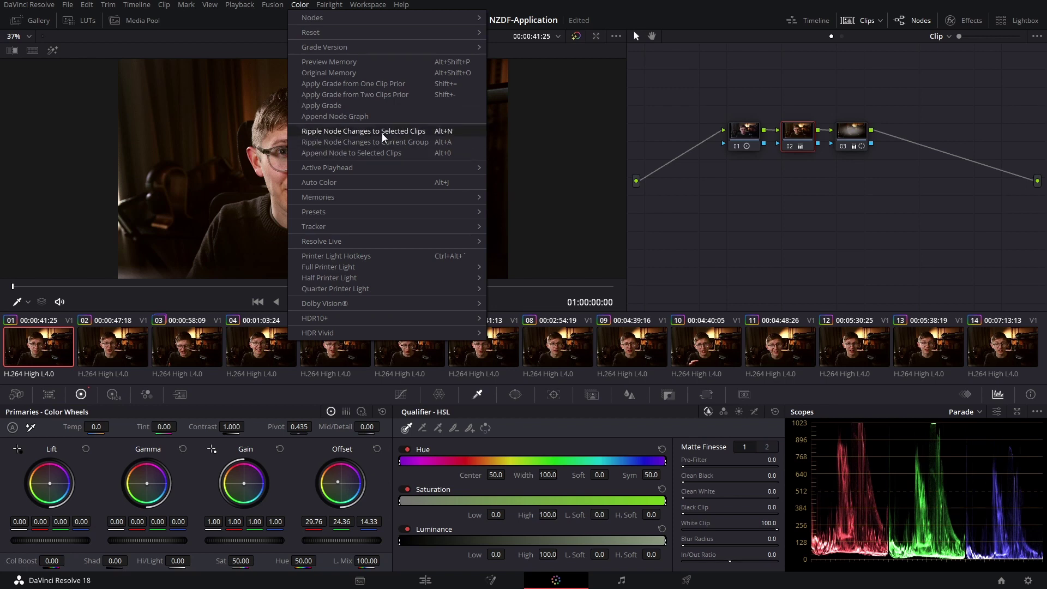
{"action": "left_click", "coordinate": [416, 131]}
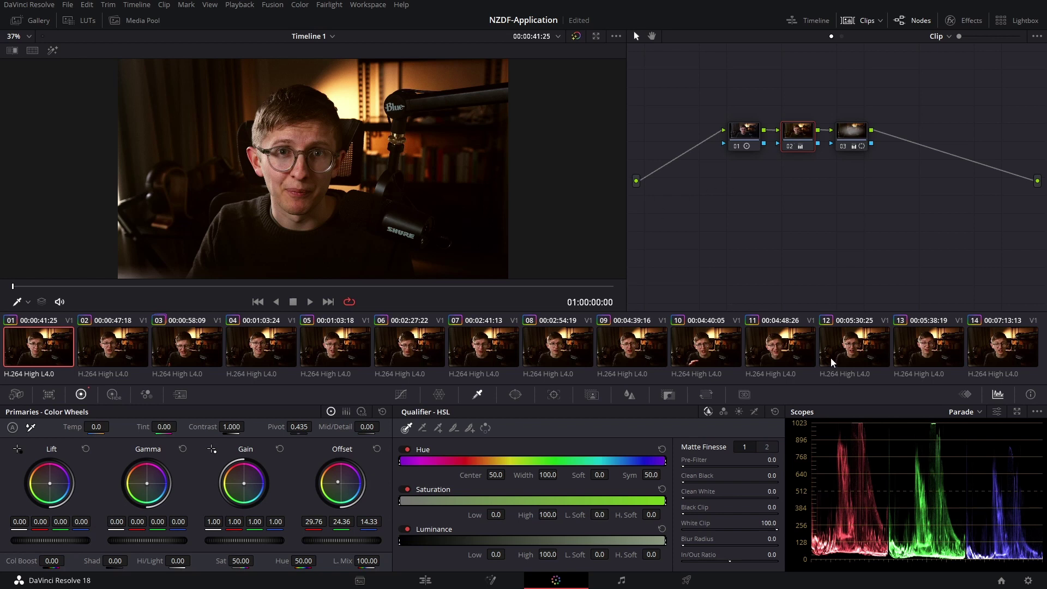
With all 14 clips selected, shift node 02's Offset to blue at 14.38, 25.48, 45.05 and ripple the change to them.
{"action": "left_click", "coordinate": [1013, 342], "text": "shift"}
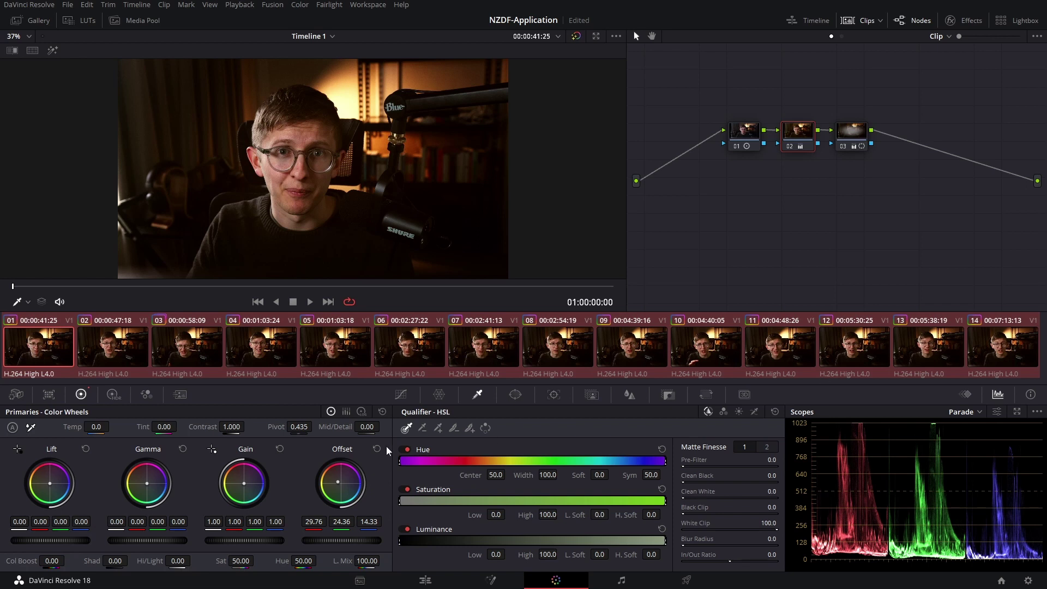
{"action": "left_click_drag", "start_coordinate": [337, 482], "coordinate": [347, 486]}
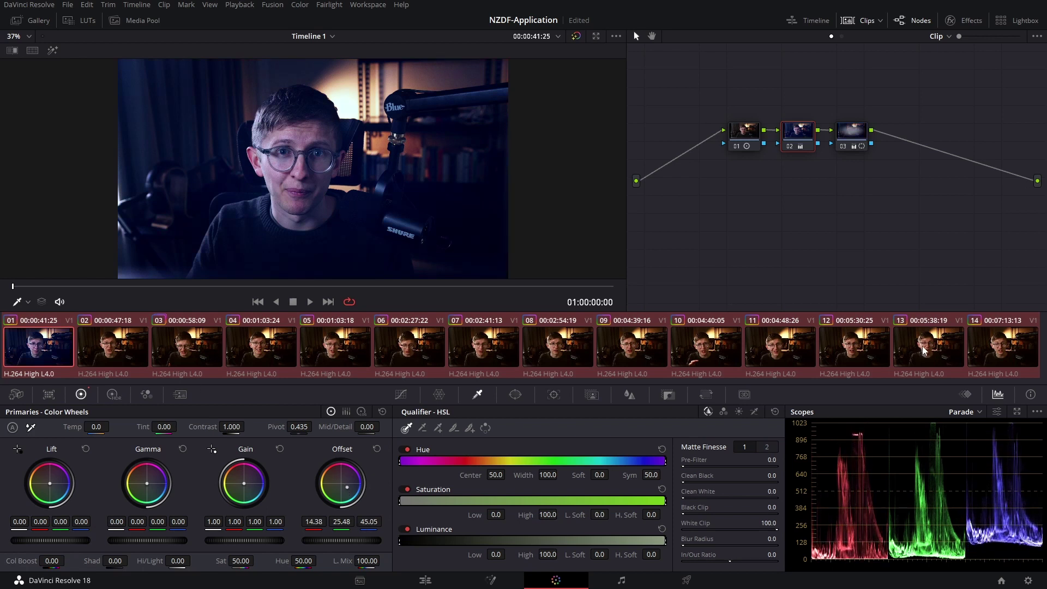
{"action": "left_click", "coordinate": [301, 5]}
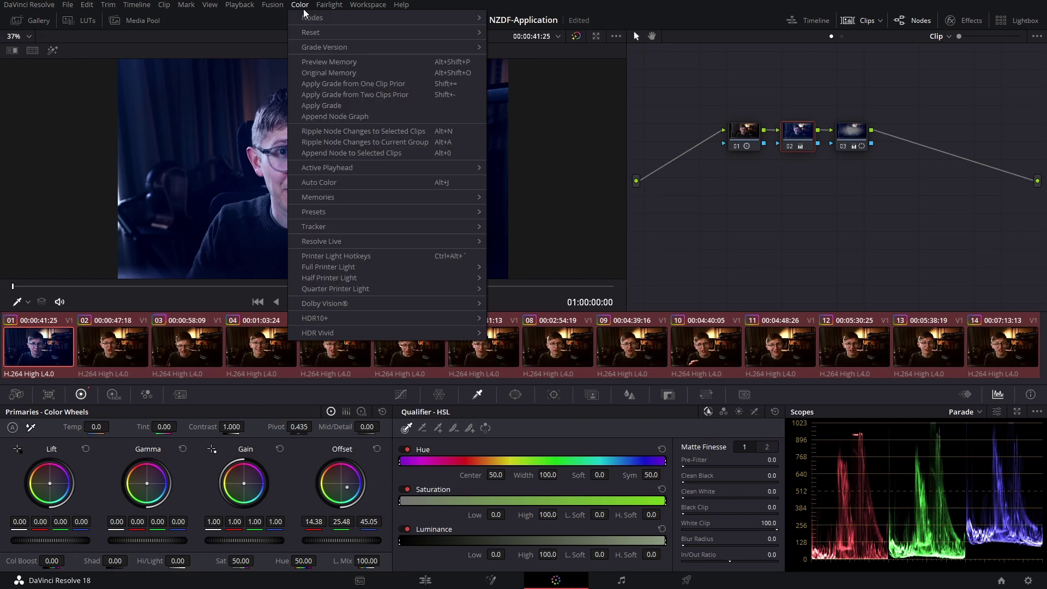
{"action": "left_click", "coordinate": [385, 132]}
Check node 02's Offset values on clips 02 and 05.
{"action": "left_click", "coordinate": [133, 349]}
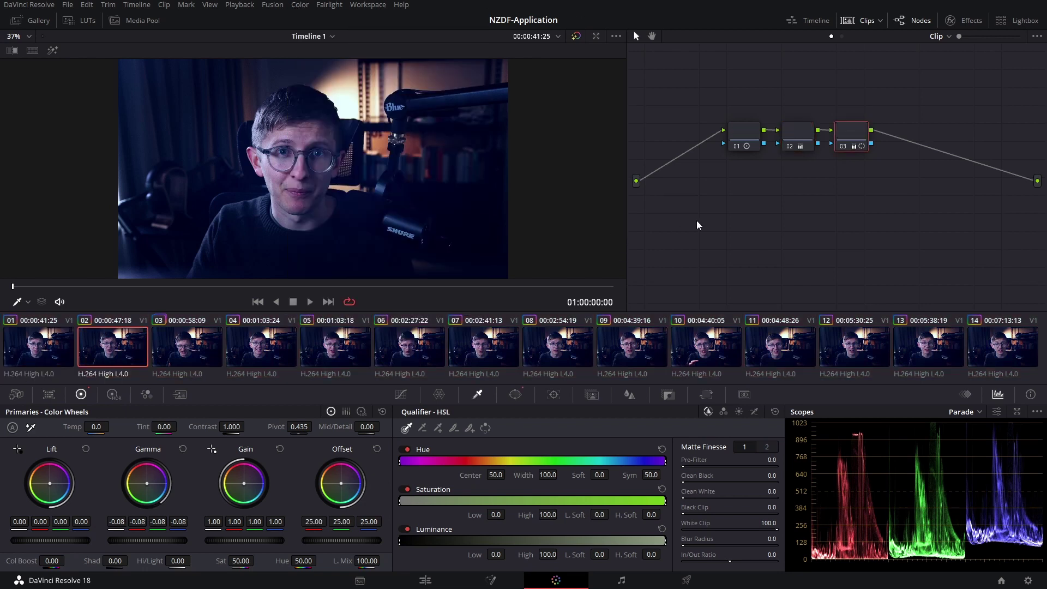
{"action": "left_click", "coordinate": [793, 133]}
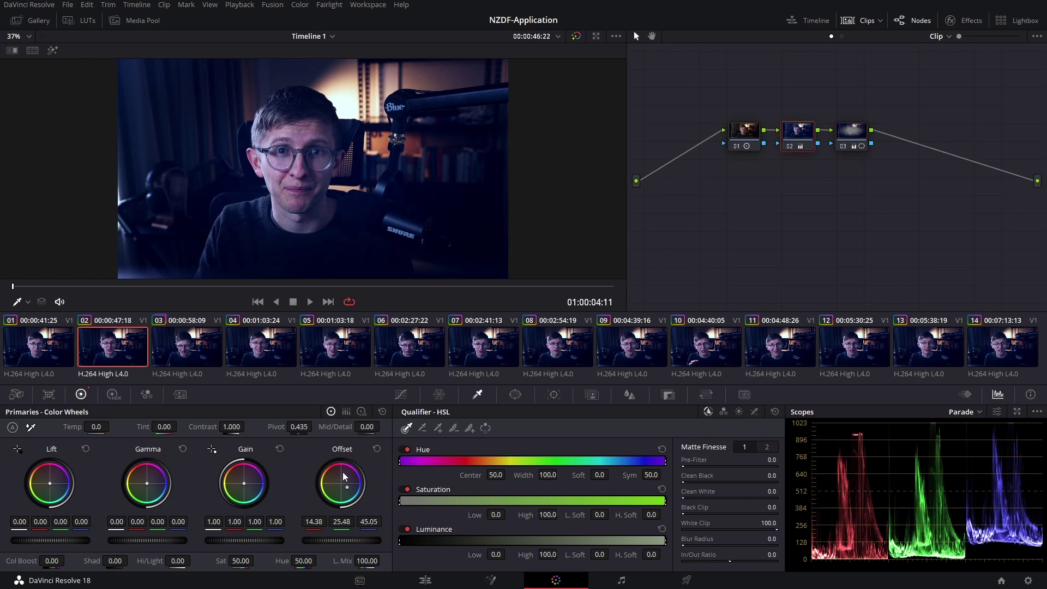
{"action": "left_click", "coordinate": [341, 364]}
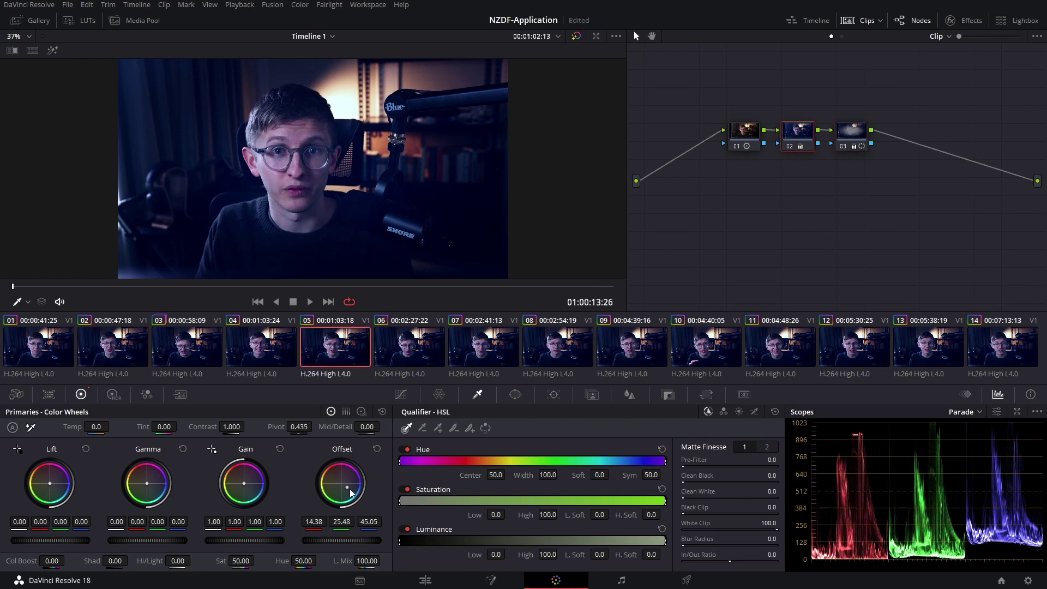
Lower node 01's contrast on clip 01 to 1.098 and ripple the change to only clips 03, 05 and 06.
{"action": "left_click", "coordinate": [48, 354]}
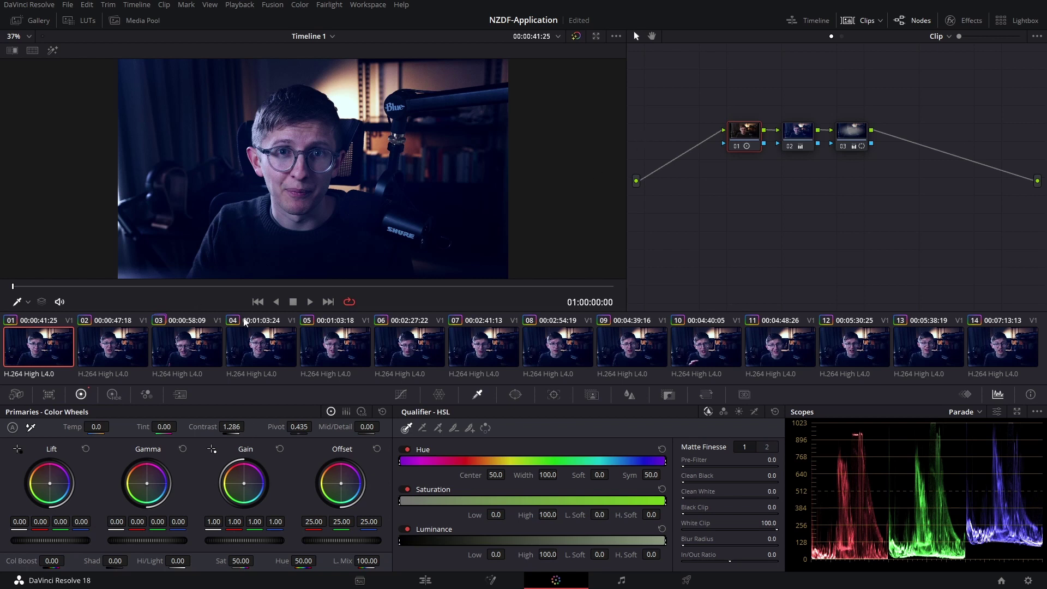
{"action": "left_click", "coordinate": [192, 351], "text": "ctrl"}
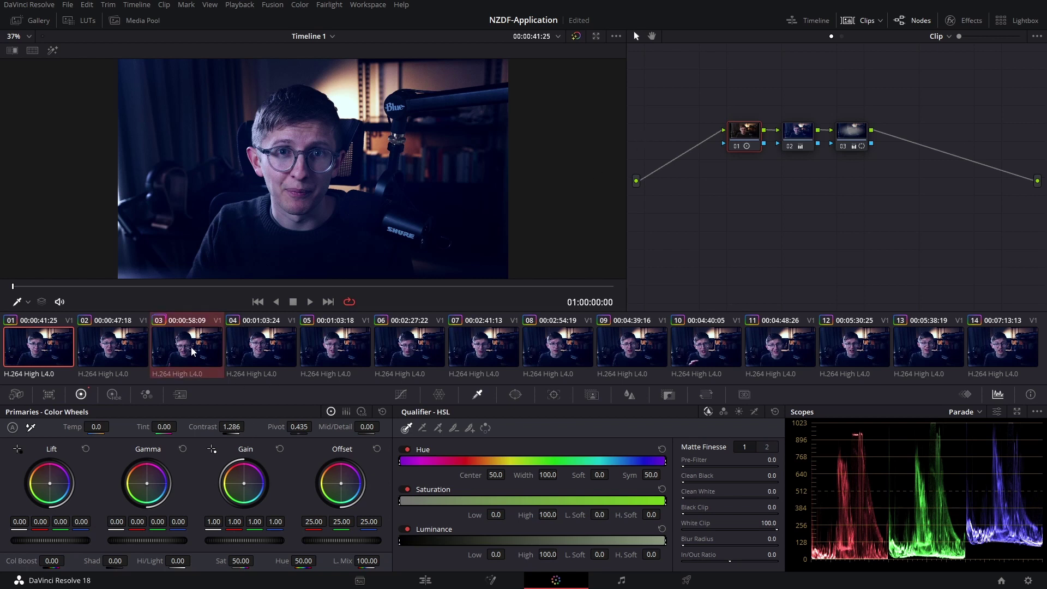
{"action": "left_click", "coordinate": [336, 349], "text": "ctrl"}
{"action": "left_click", "coordinate": [414, 352], "text": "ctrl"}
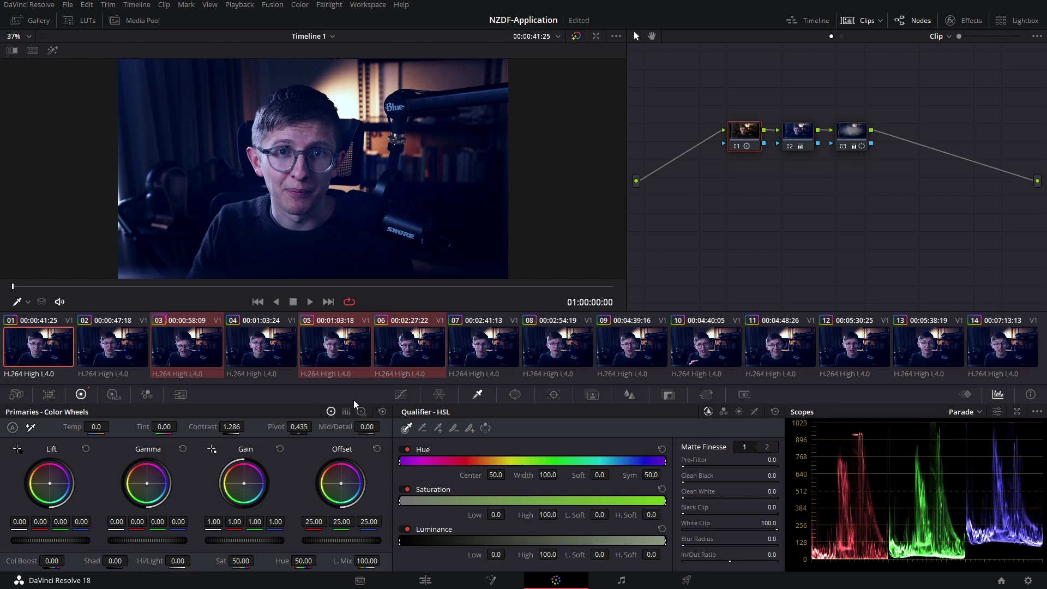
{"action": "left_click_drag", "start_coordinate": [248, 426], "coordinate": [221, 427]}
{"action": "left_click", "coordinate": [298, 5]}
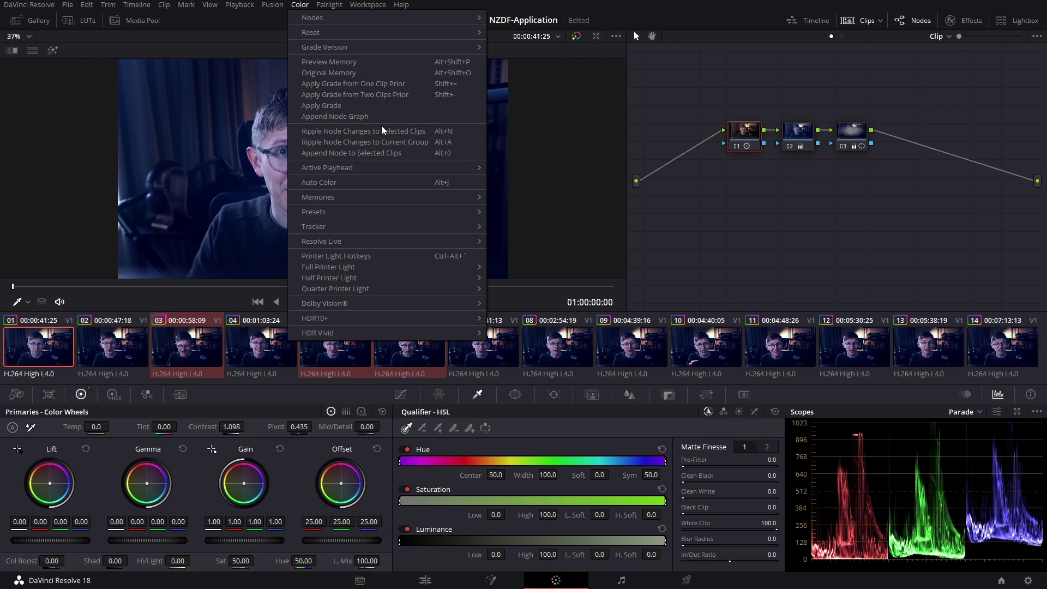
{"action": "left_click", "coordinate": [433, 131]}
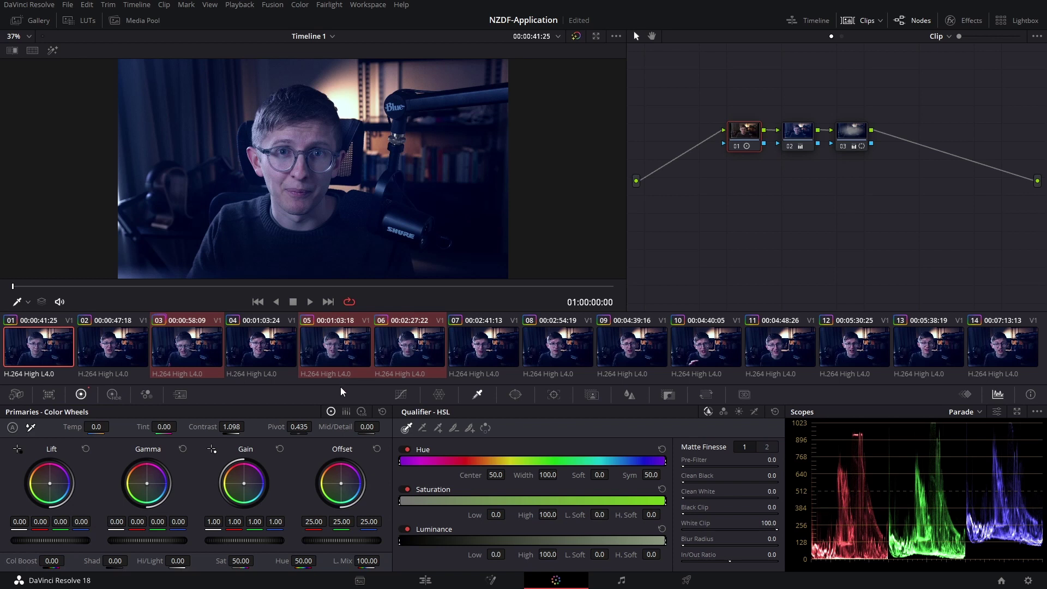
{"action": "left_click", "coordinate": [300, 5]}
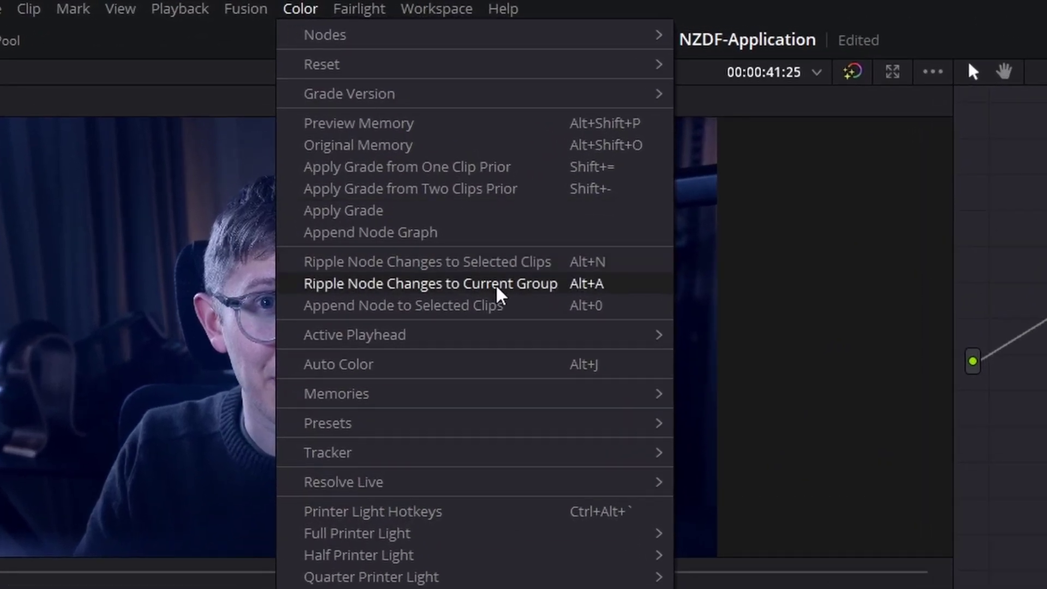
{"action": "left_click", "coordinate": [500, 293]}
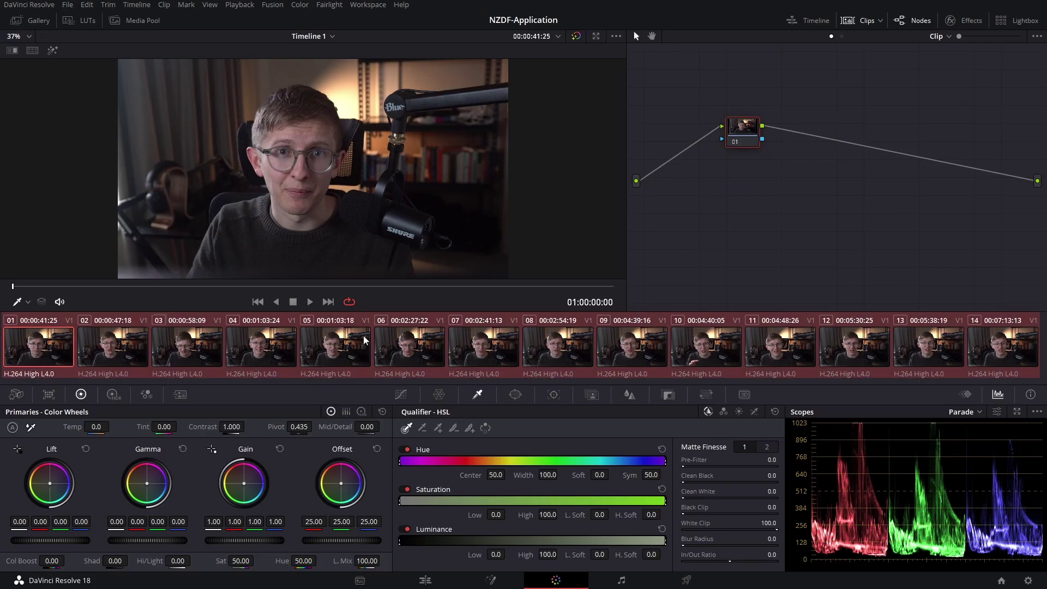
Add all 14 selected clips to a new group named Interview with the speaker's first name in brackets, and keep only clip 01 selected.
{"action": "right_click", "coordinate": [326, 339]}
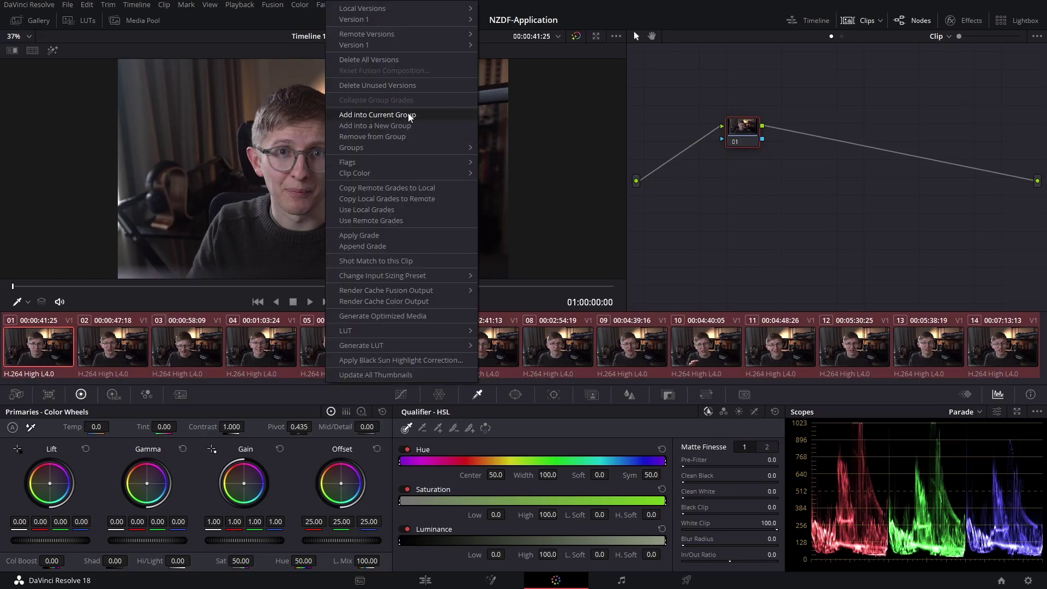
{"action": "left_click", "coordinate": [398, 126]}
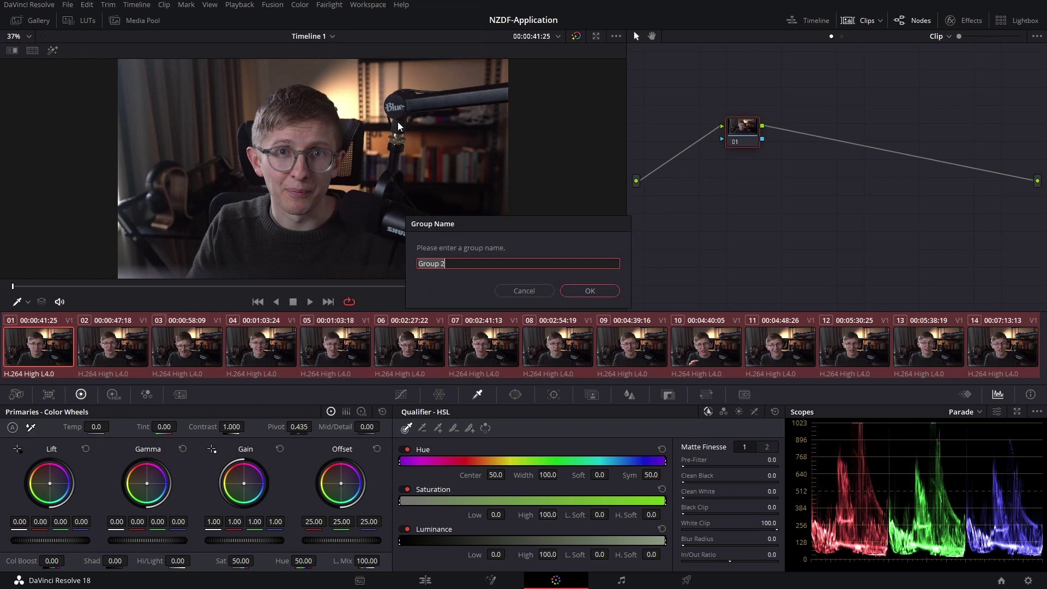
{"action": "type", "text": "Interview (Luke)"}
{"action": "key", "text": "Return"}
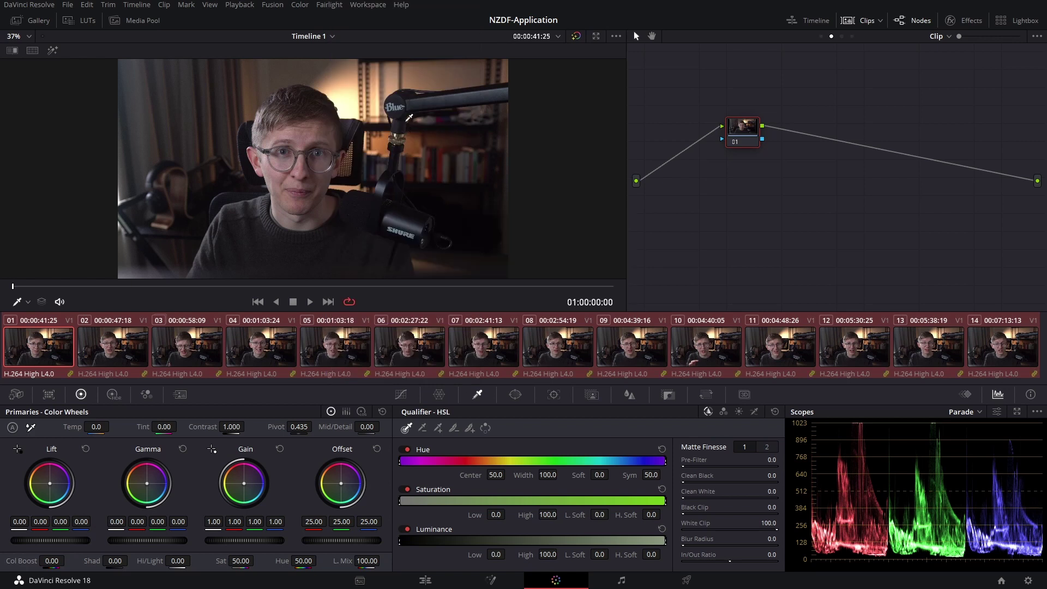
{"action": "left_click", "coordinate": [71, 376]}
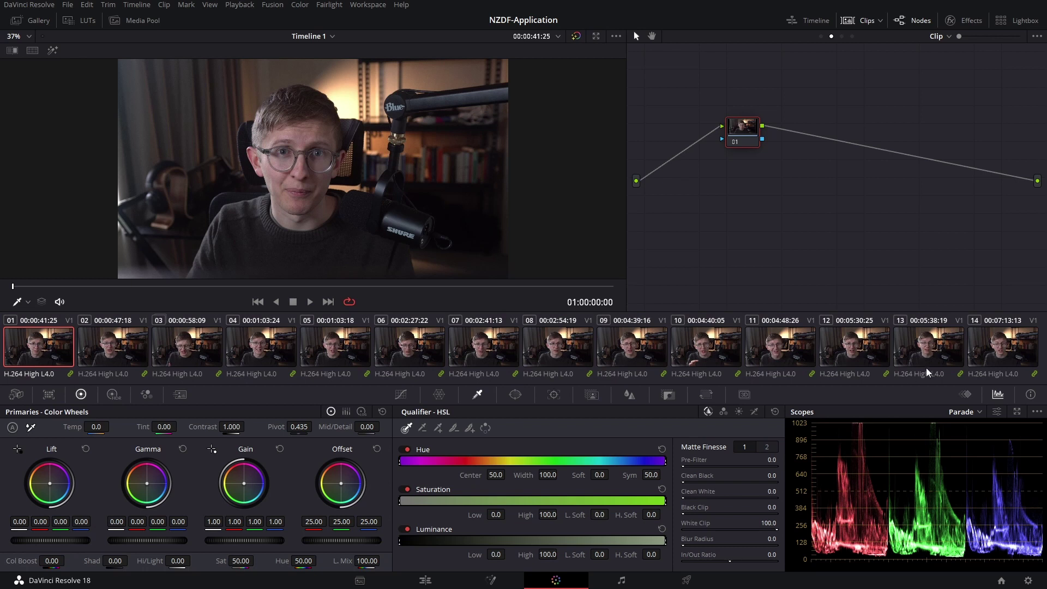
In the Group Pre-Clip node graph, raise node 01's contrast and add a serial node 02 with Offset at 28.23, 24.86, 15.46.
{"action": "left_click", "coordinate": [950, 36]}
{"action": "left_click", "coordinate": [963, 51]}
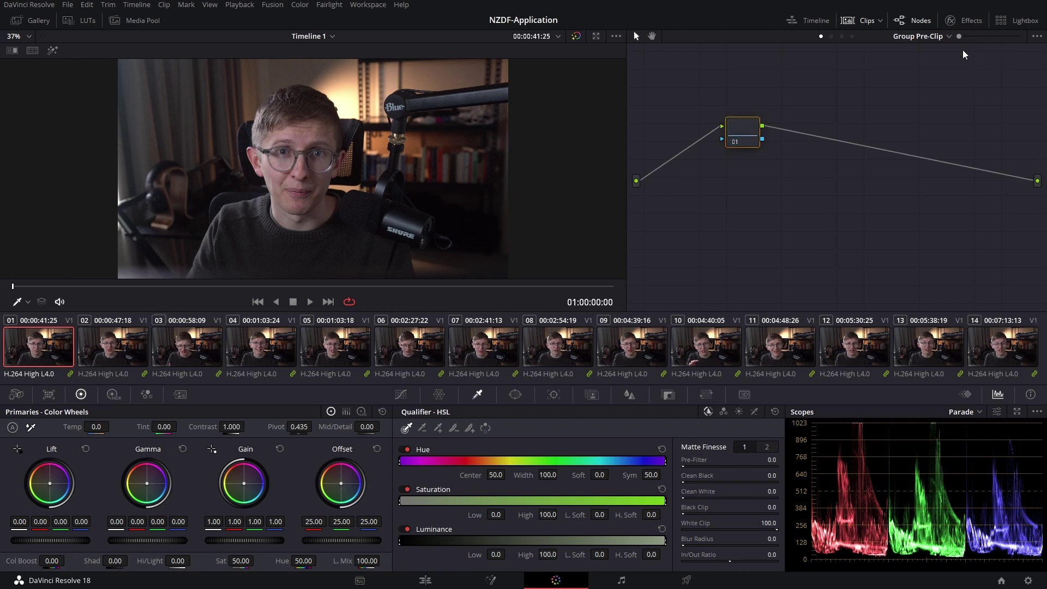
{"action": "left_click_drag", "start_coordinate": [231, 427], "coordinate": [279, 427]}
{"action": "key", "text": "alt+s"}
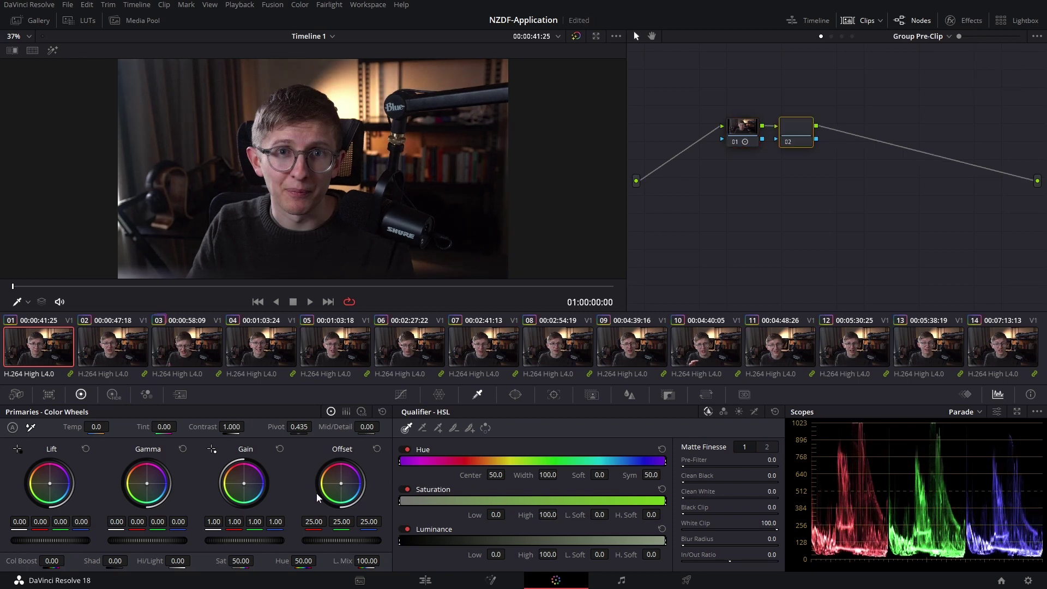
{"action": "left_click_drag", "start_coordinate": [341, 484], "coordinate": [334, 479]}
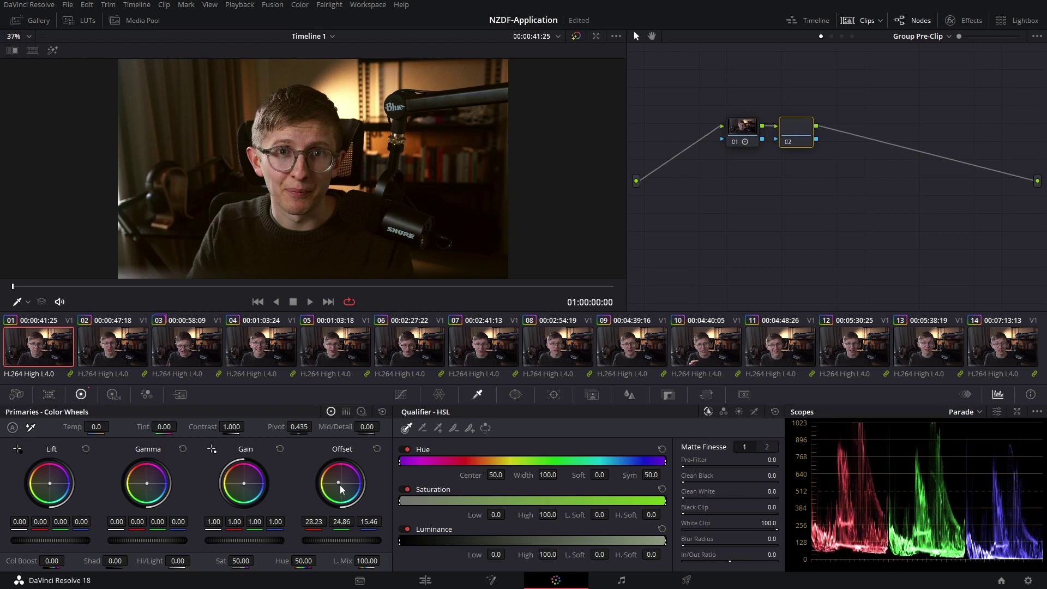
Add a third serial node to the Group Pre-Clip graph with a widened circular window and Gamma lowered to -0.03.
{"action": "key", "text": "alt+s"}
{"action": "left_click", "coordinate": [515, 394]}
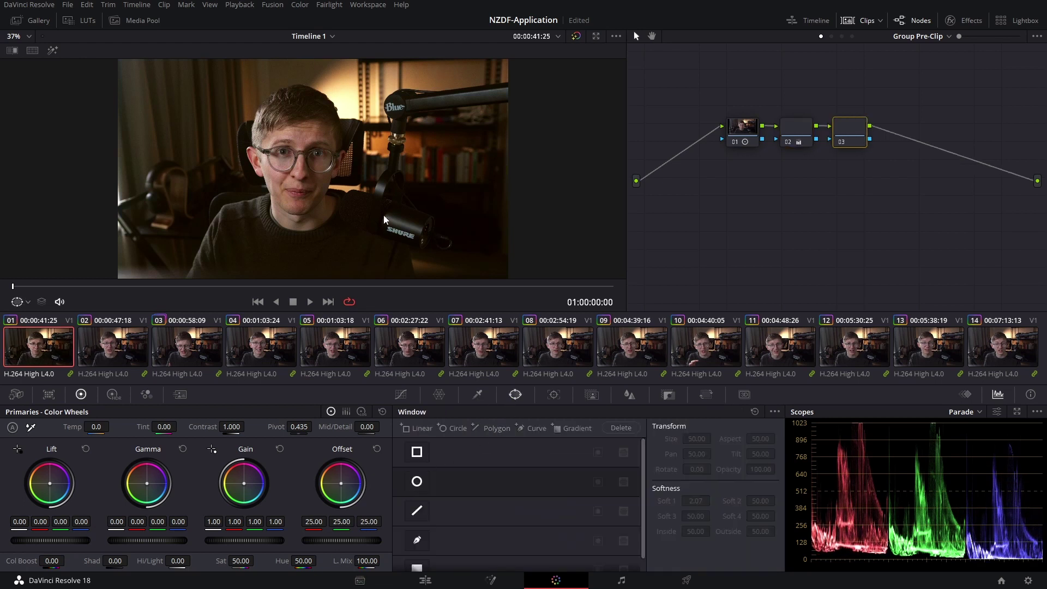
{"action": "left_click", "coordinate": [416, 483]}
{"action": "left_click_drag", "start_coordinate": [379, 169], "coordinate": [406, 169]}
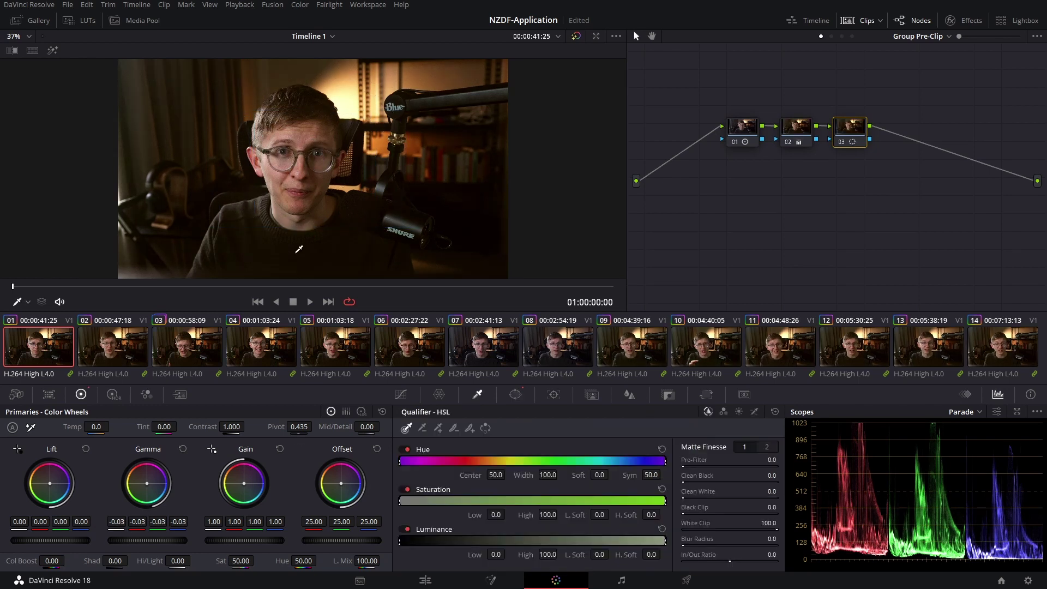
Check the group grade on clips 05 and 06 and return to clip 01.
{"action": "left_click", "coordinate": [322, 359]}
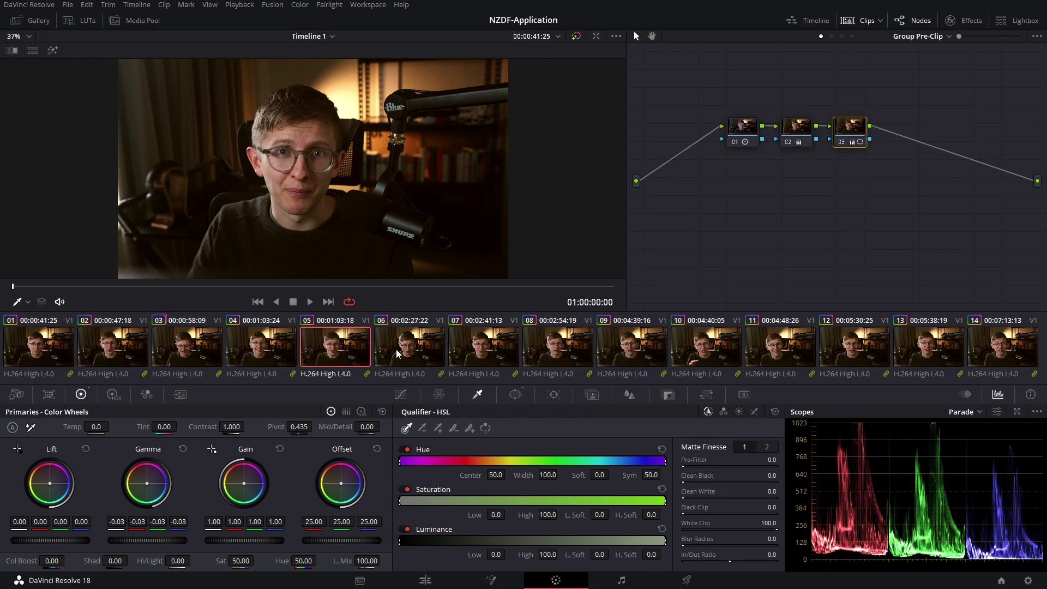
{"action": "left_click", "coordinate": [418, 346]}
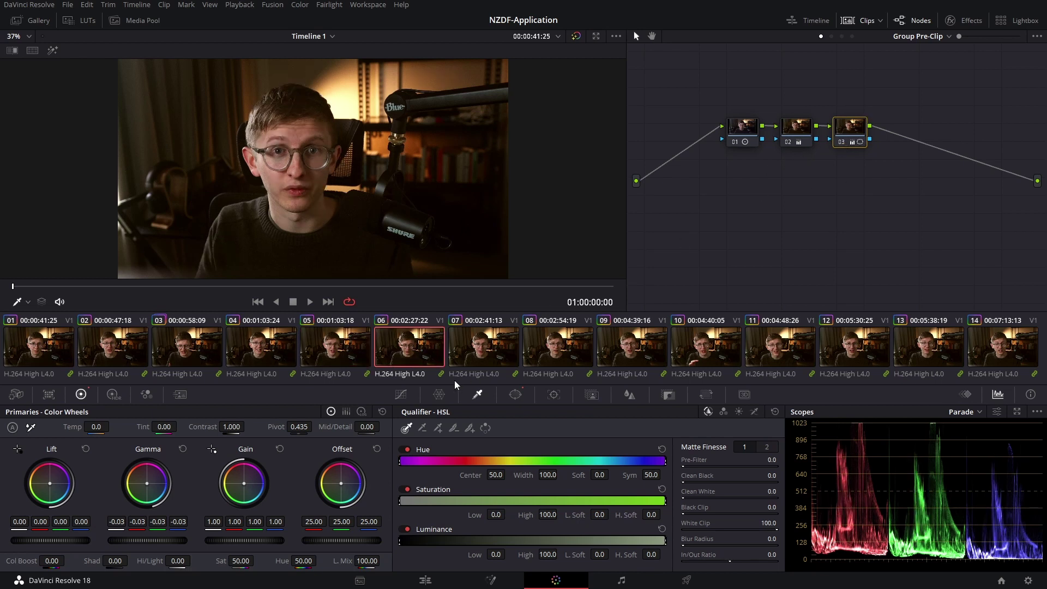
{"action": "left_click", "coordinate": [48, 351]}
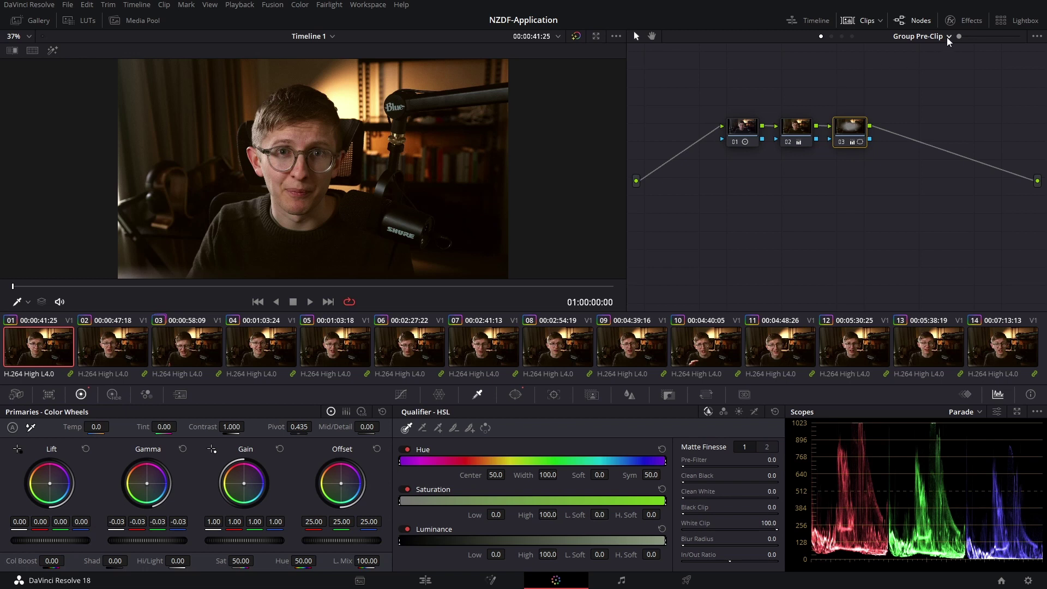
In clip 01's Clip node graph, draw a closed curve window around the face on node 01 with outside softness 7.54.
{"action": "left_click", "coordinate": [928, 37]}
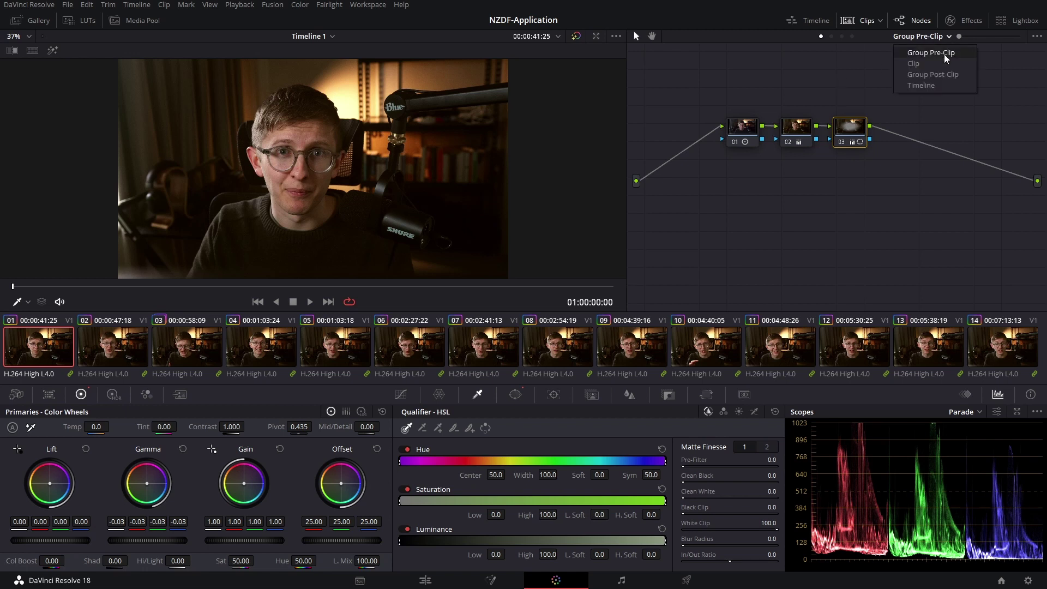
{"action": "left_click", "coordinate": [926, 64]}
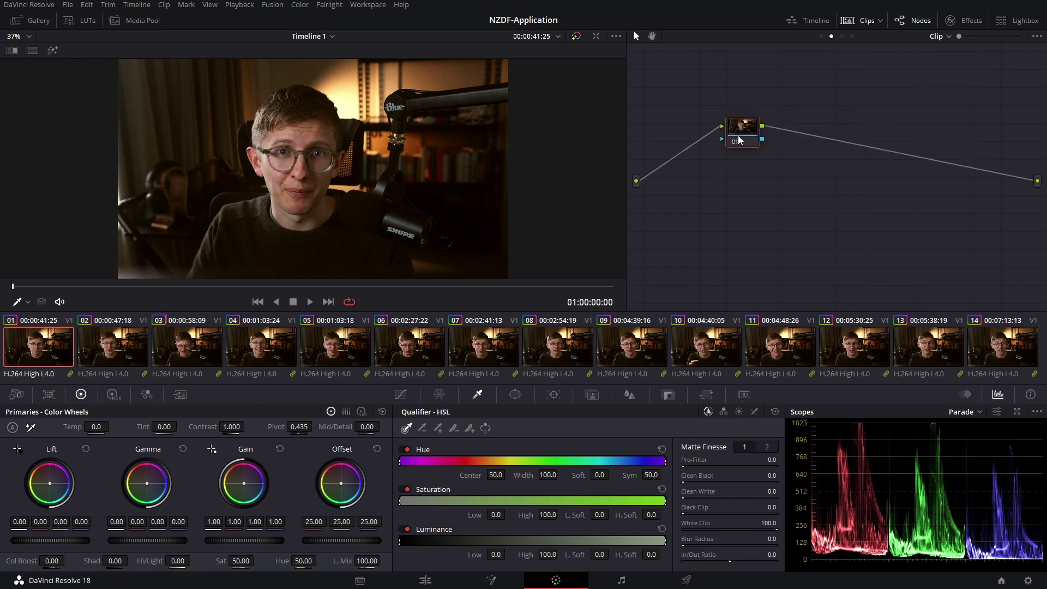
{"action": "left_click_drag", "start_coordinate": [739, 140], "coordinate": [741, 147]}
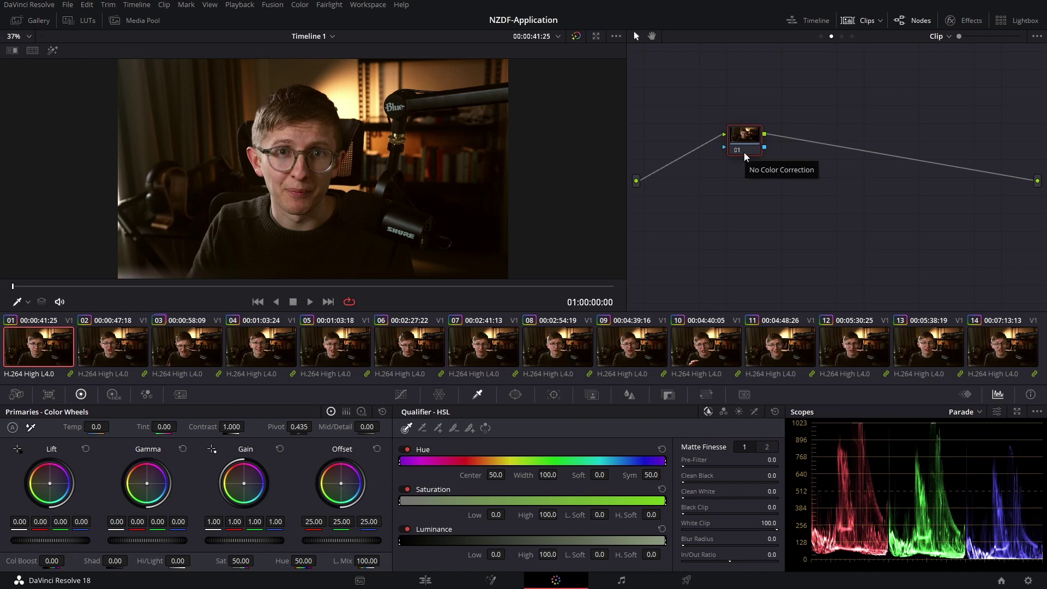
{"action": "left_click", "coordinate": [514, 395]}
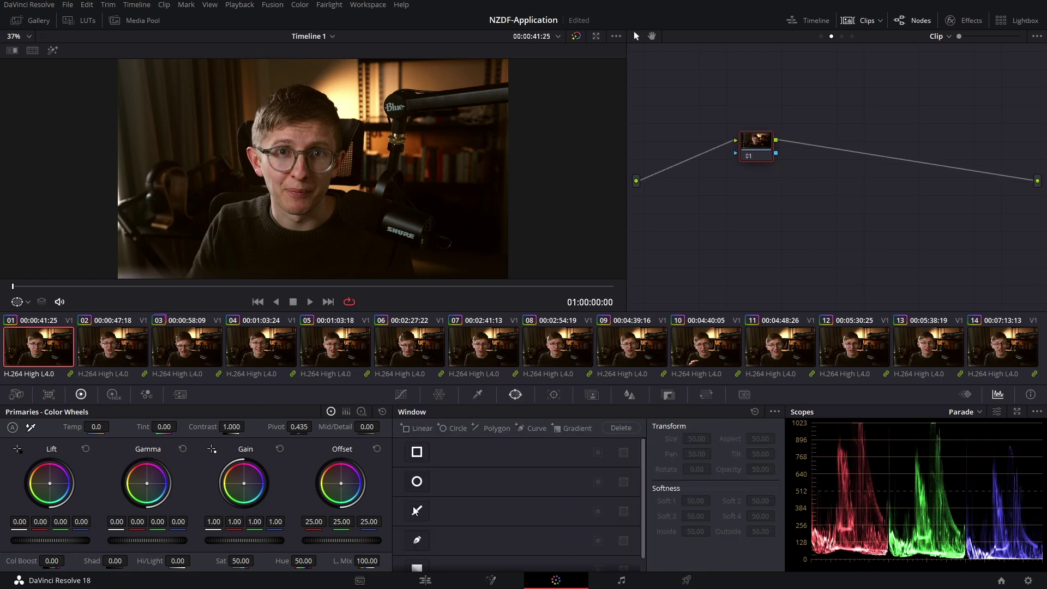
{"action": "left_click", "coordinate": [422, 540]}
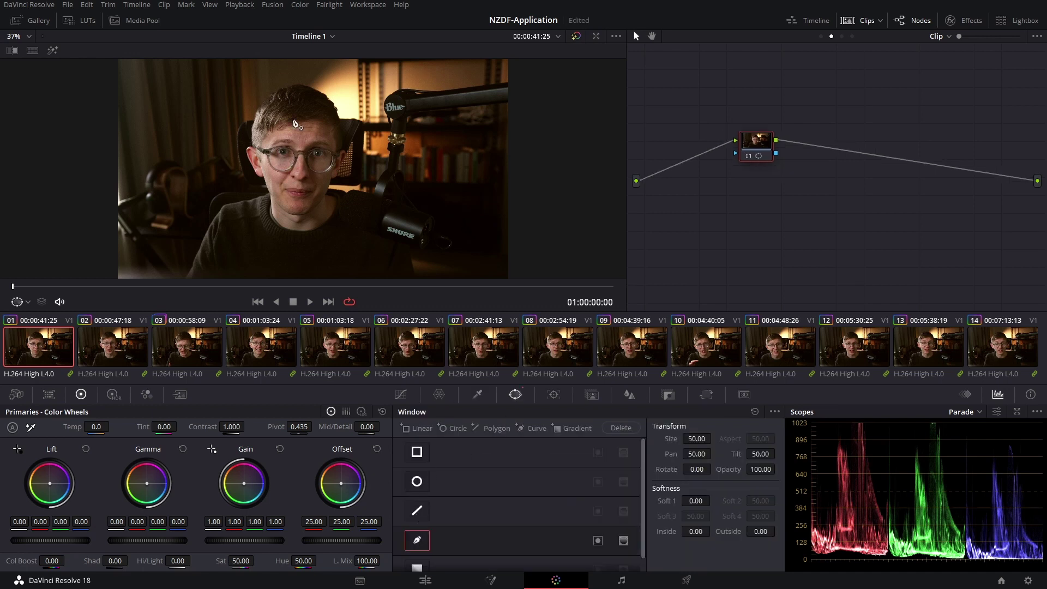
{"action": "left_click", "coordinate": [295, 115]}
{"action": "left_click", "coordinate": [257, 144]}
{"action": "left_click", "coordinate": [275, 209]}
{"action": "left_click", "coordinate": [325, 180]}
{"action": "left_click", "coordinate": [331, 128]}
{"action": "left_click", "coordinate": [295, 115]}
{"action": "left_click_drag", "start_coordinate": [759, 531], "coordinate": [777, 531]}
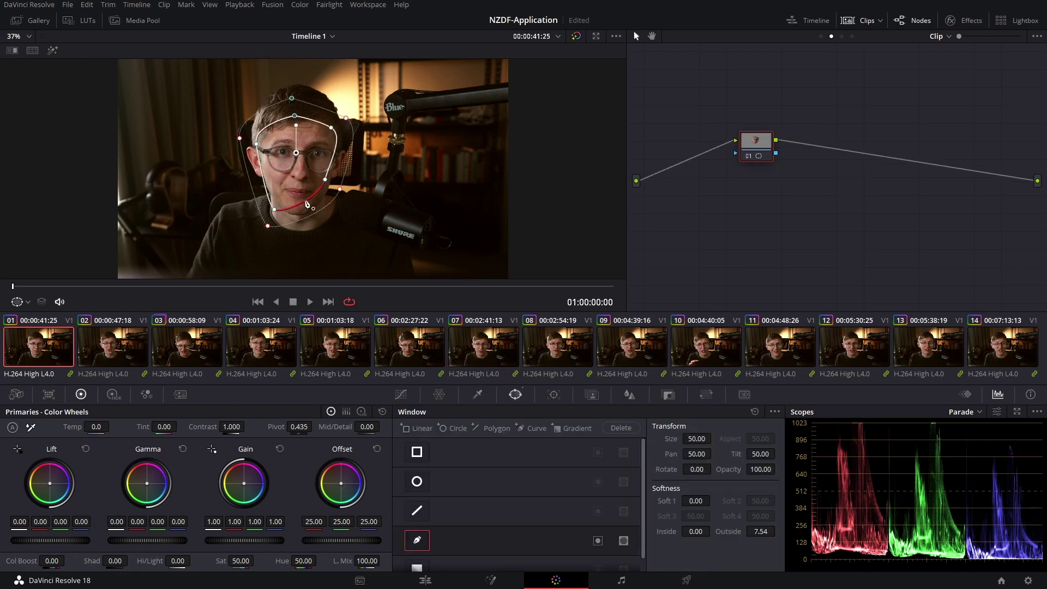
Raise node 01's Gain to 1.60 within the face window and copy clip 01's grade to clips 02 through 14.
{"action": "left_click", "coordinate": [477, 395]}
{"action": "left_click_drag", "start_coordinate": [252, 540], "coordinate": [344, 540]}
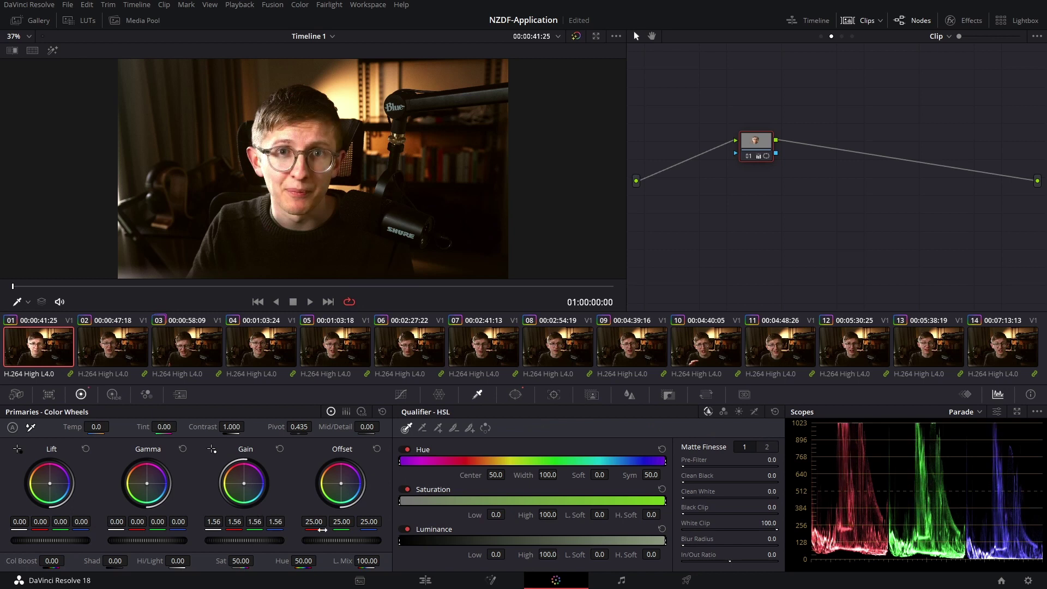
{"action": "left_click", "coordinate": [112, 352]}
{"action": "left_click", "coordinate": [1016, 361], "text": "shift"}
{"action": "middle_click", "coordinate": [50, 359]}
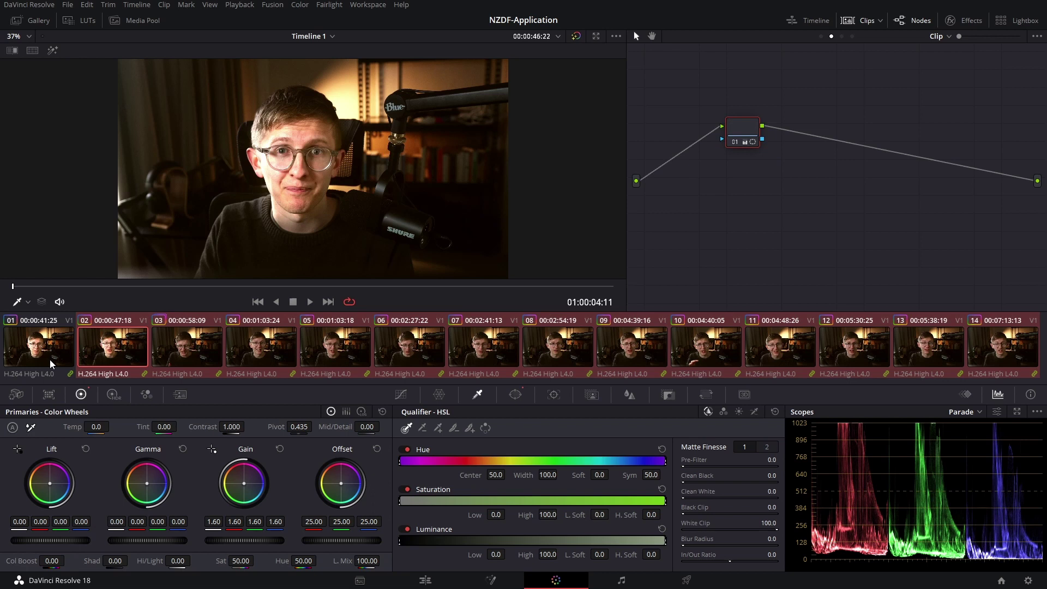
Track the face window forward on each of clips 01 through 06.
{"action": "left_click", "coordinate": [51, 359]}
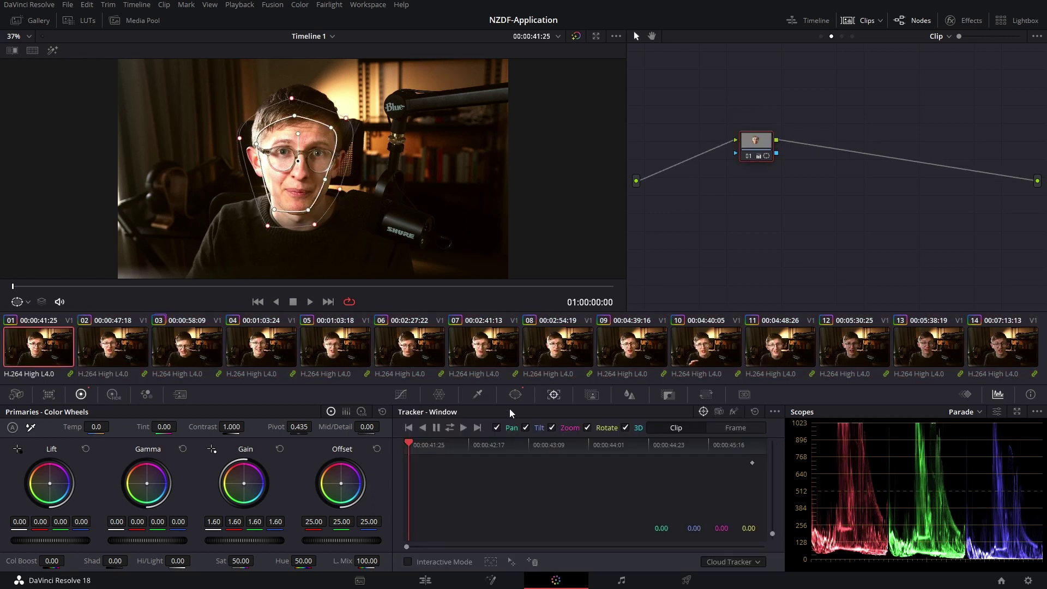
{"action": "left_click", "coordinate": [462, 431]}
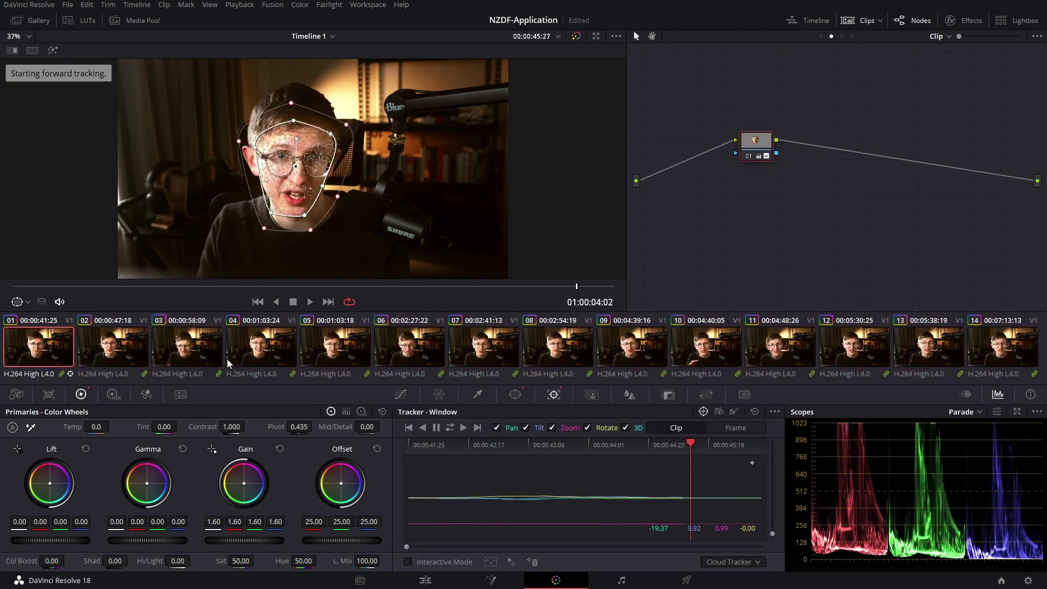
{"action": "left_click", "coordinate": [121, 353]}
{"action": "left_click", "coordinate": [465, 428]}
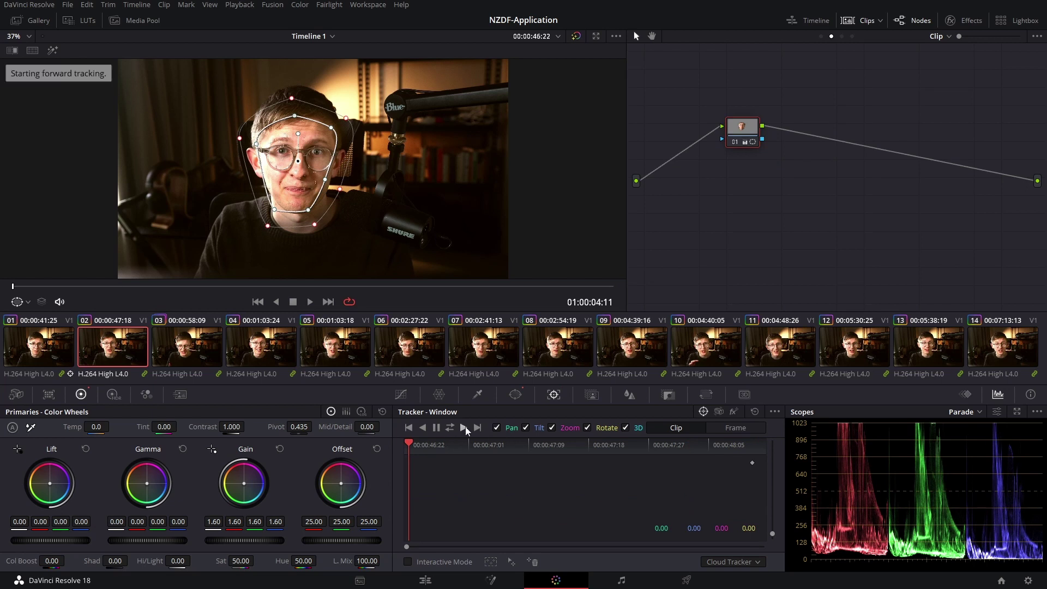
{"action": "key", "text": "Down"}
{"action": "left_click", "coordinate": [464, 426]}
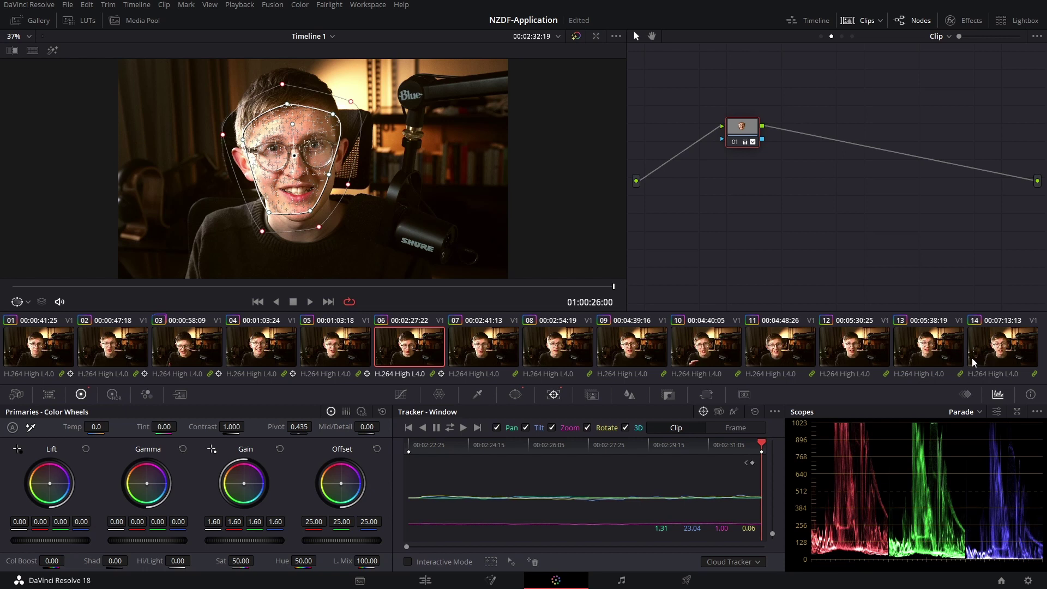
Shift node 01's Gamma on clip 01 toward blue at -0.09, 0.02, 0.12 and try copying the whole grade to clip 02.
{"action": "left_click", "coordinate": [64, 346]}
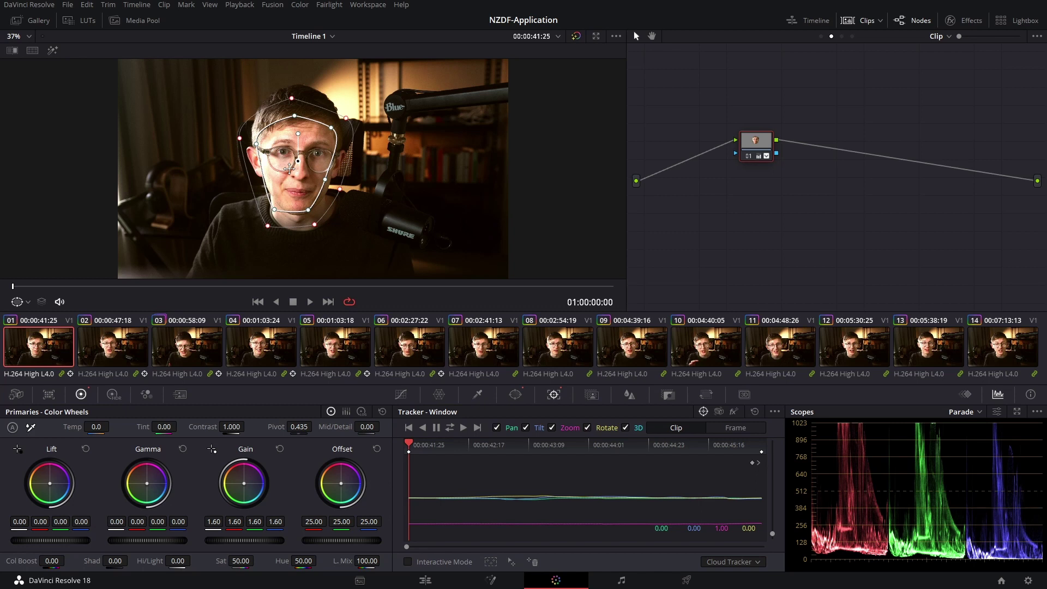
{"action": "left_click_drag", "start_coordinate": [147, 480], "coordinate": [153, 490]}
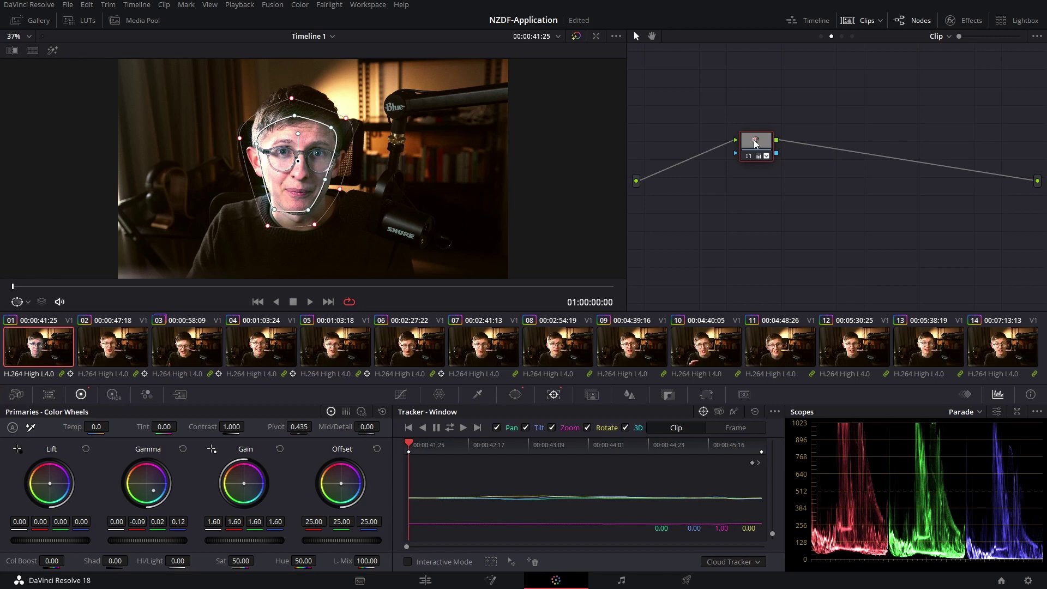
{"action": "left_click", "coordinate": [133, 347]}
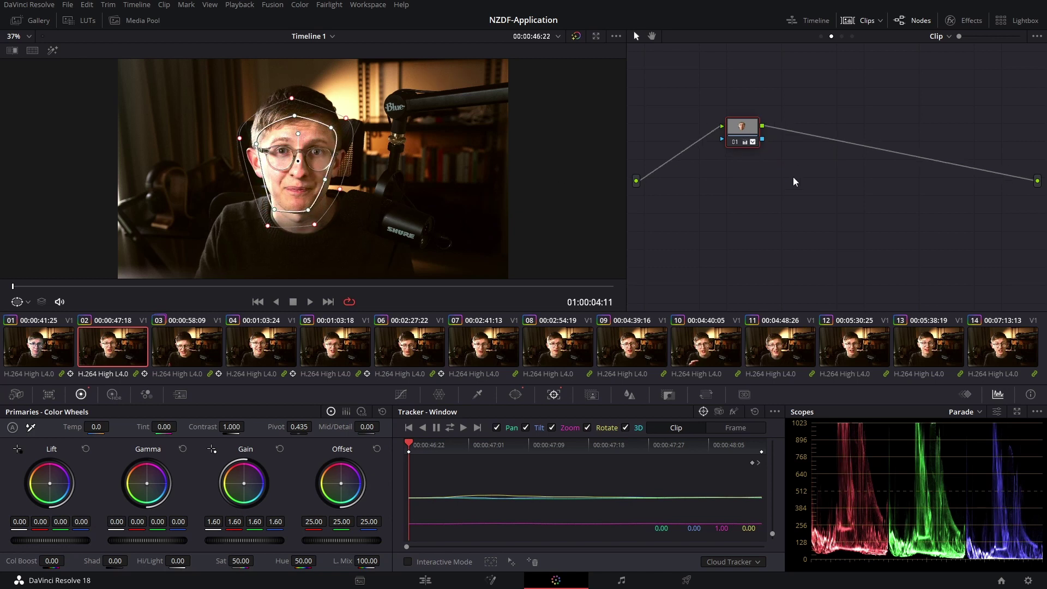
{"action": "key", "text": "ctrl+t"}
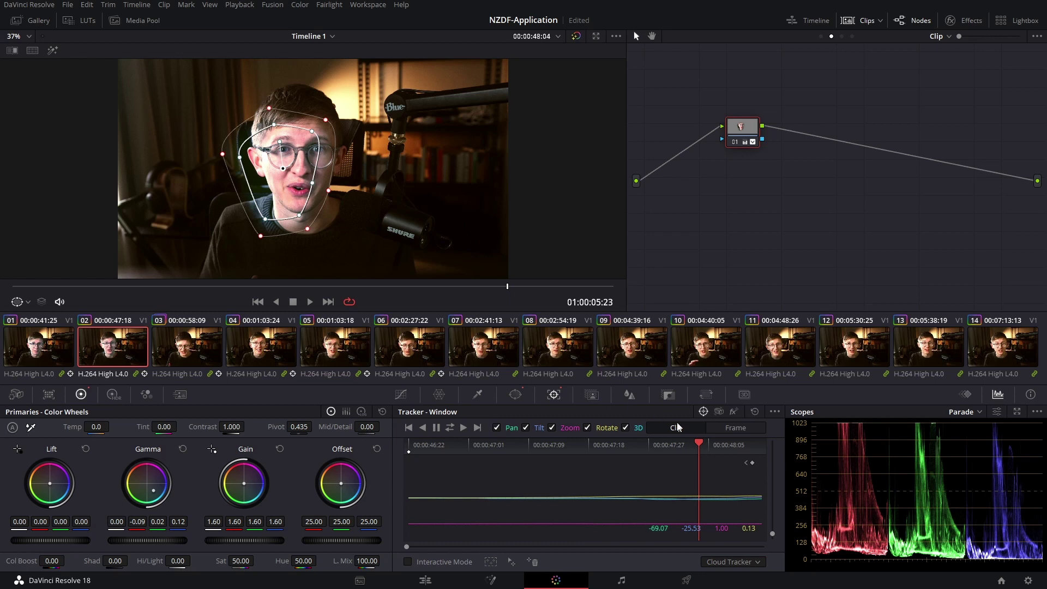
Examine how the face window tracks through clips 02 and 03, and return to clip 01.
{"action": "key", "text": "Left"}
{"action": "left_click_drag", "start_coordinate": [681, 452], "coordinate": [726, 449]}
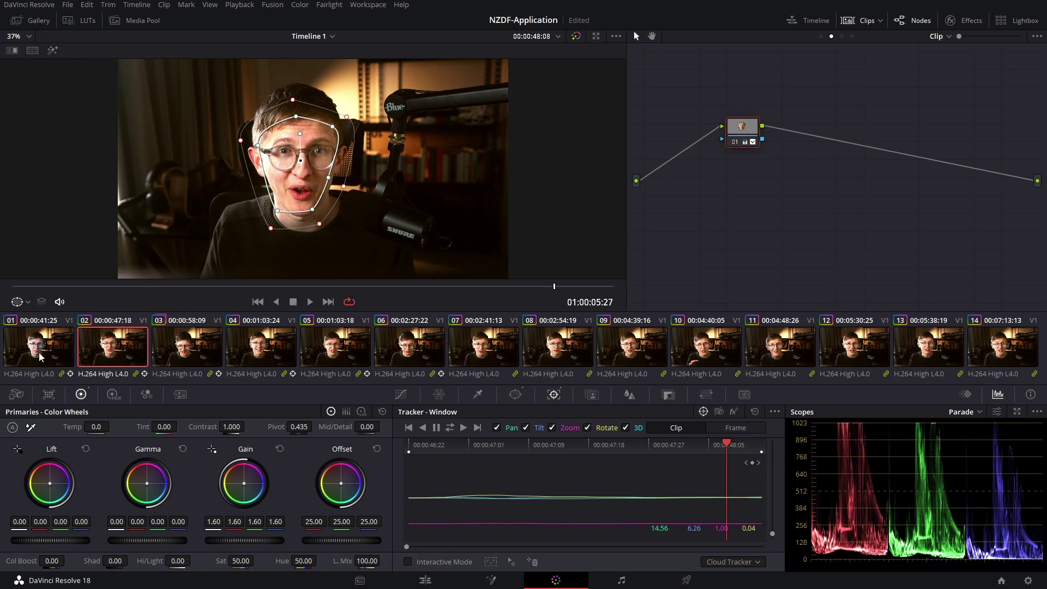
{"action": "key", "text": "space"}
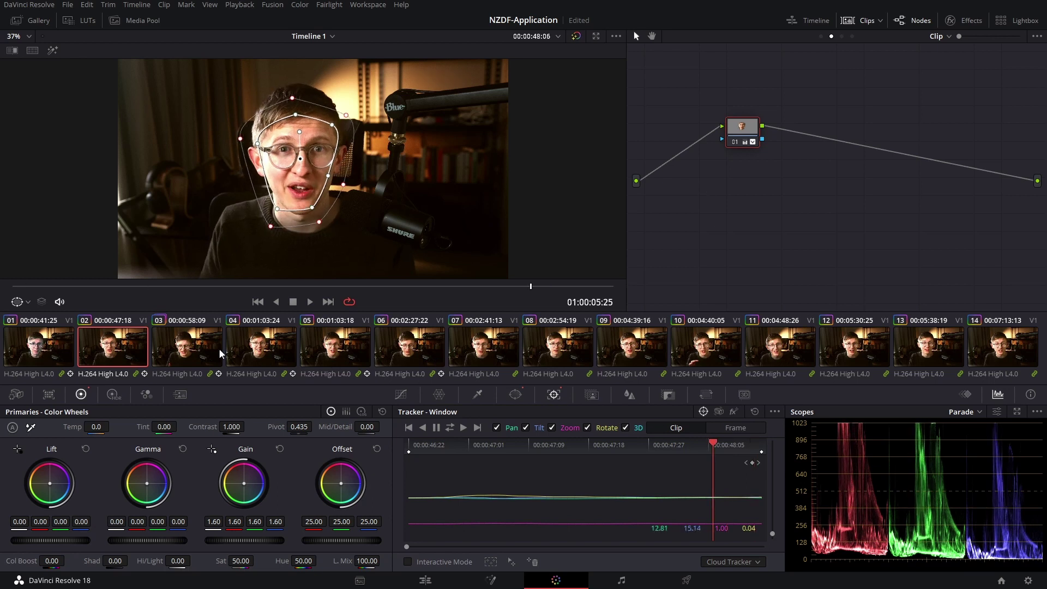
{"action": "key", "text": "Down"}
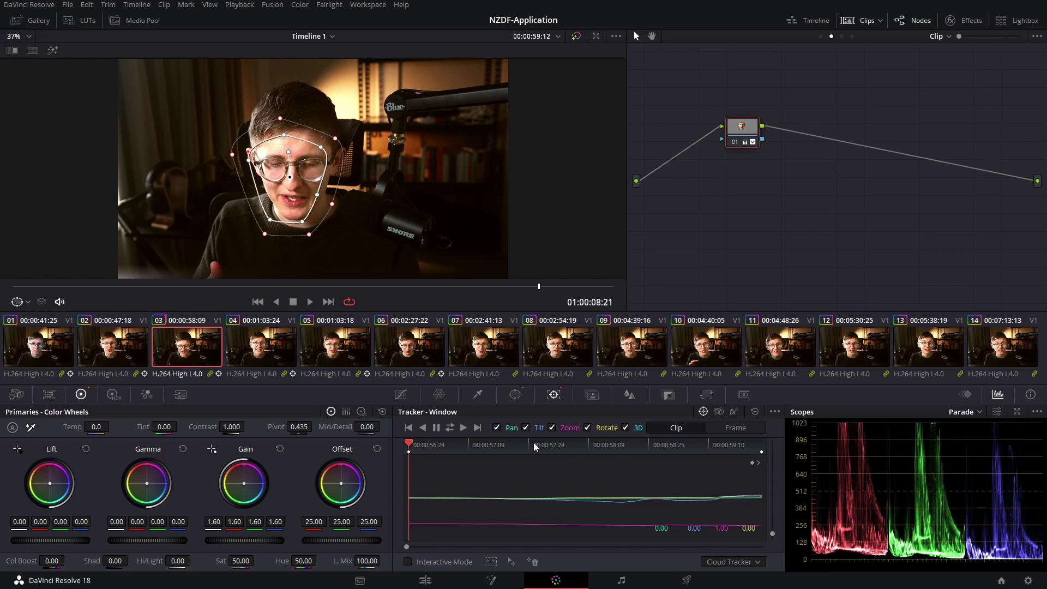
{"action": "key", "text": "Home"}
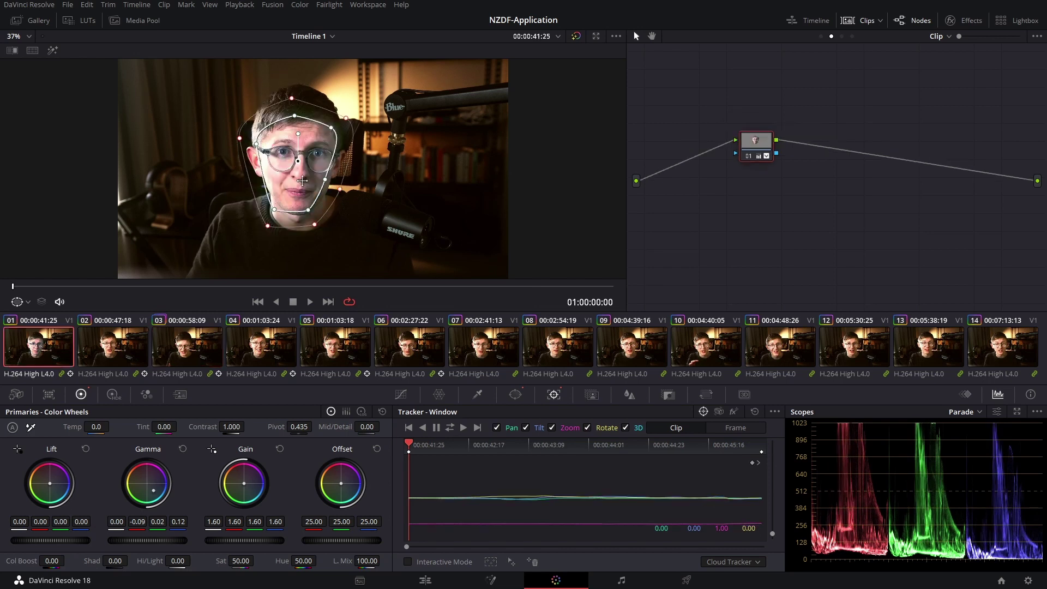
Shift clip 01's Gamma further to blue at -0.13, 0.02, 0.19, ripple the node changes to the current group and check clip 02.
{"action": "left_click_drag", "start_coordinate": [160, 493], "coordinate": [166, 500]}
{"action": "left_click", "coordinate": [300, 5]}
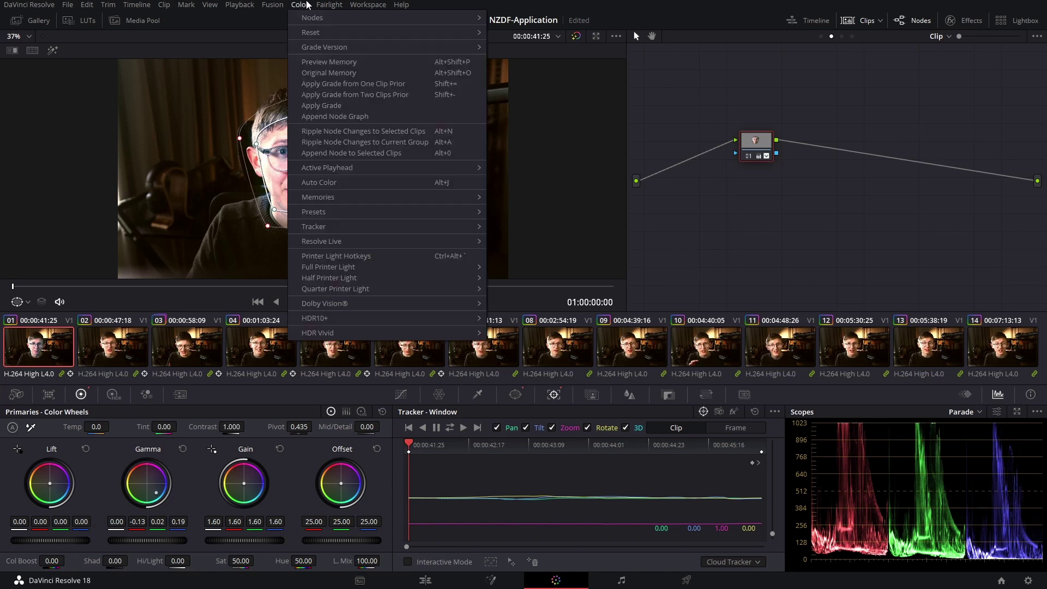
{"action": "left_click", "coordinate": [447, 143]}
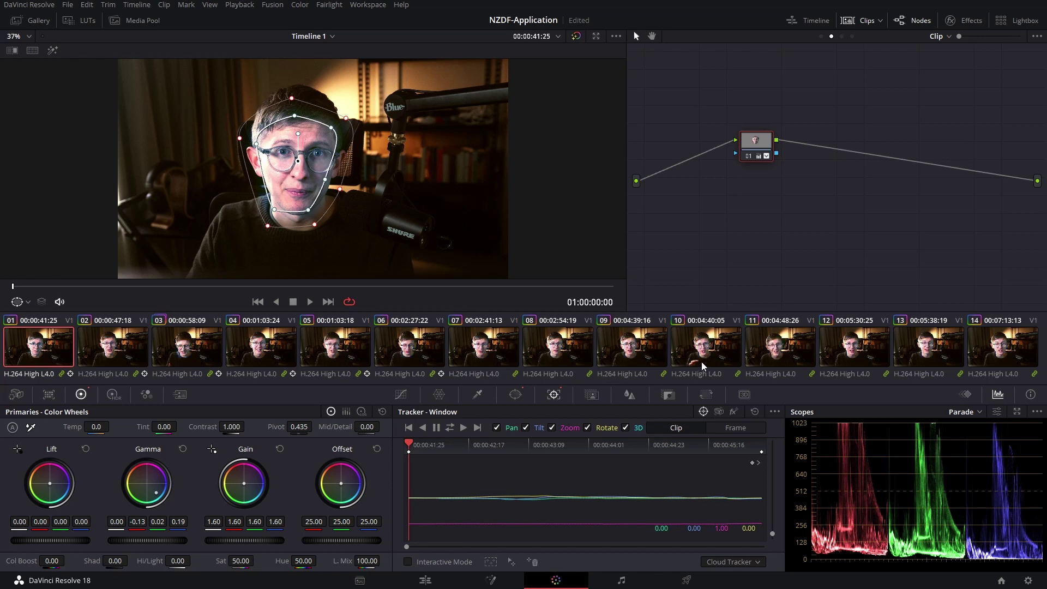
{"action": "left_click", "coordinate": [137, 358]}
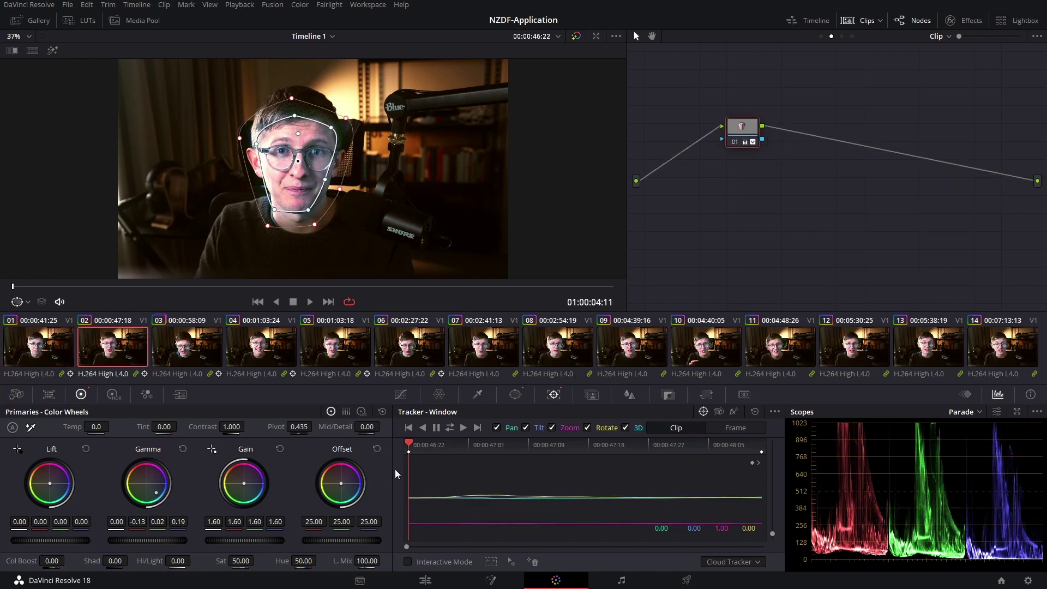
Check the rippled Gamma change and the face window's tracking at several points in clips 02 and 06.
{"action": "left_click_drag", "start_coordinate": [427, 447], "coordinate": [391, 437]}
{"action": "left_click", "coordinate": [410, 347]}
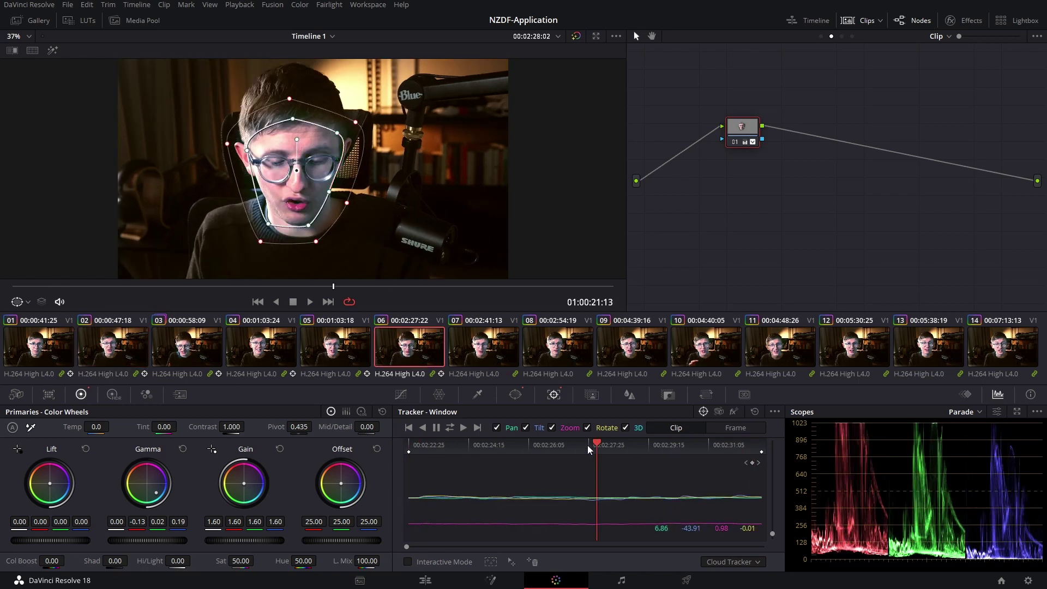
{"action": "left_click", "coordinate": [541, 444]}
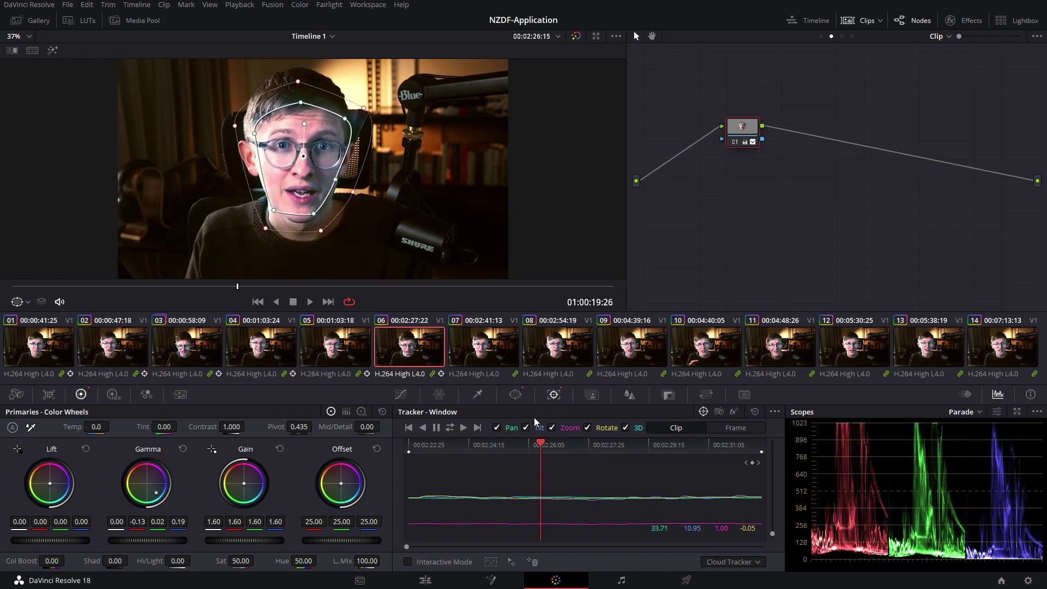
With clips 01 through 03 selected, set clip 01's Gamma to 0.08, -0.03, 0.11, ripple the node changes to the selected clips and review them.
{"action": "left_click", "coordinate": [49, 347]}
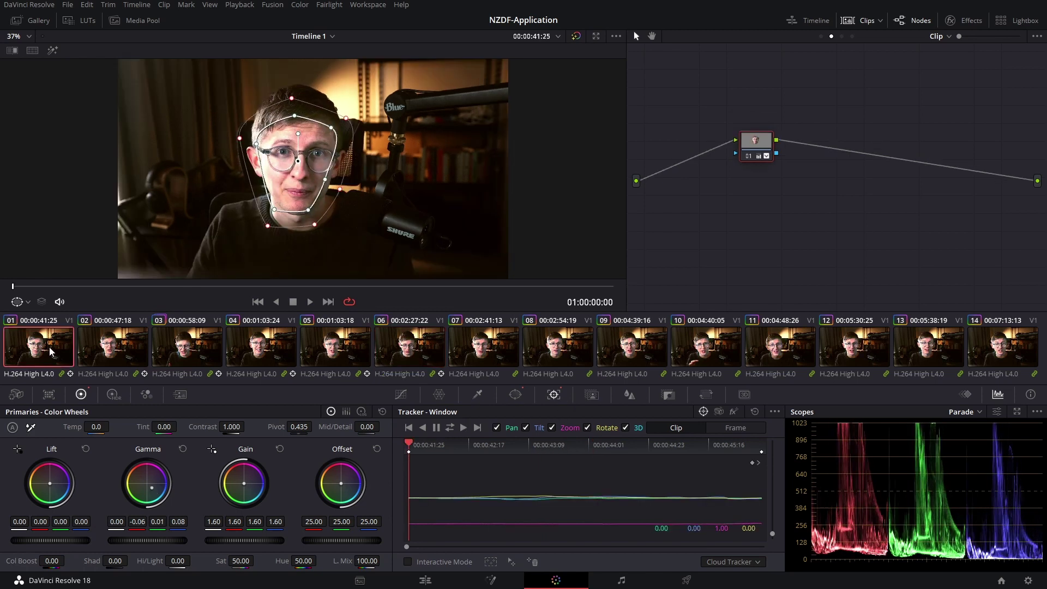
{"action": "left_click", "coordinate": [188, 337], "text": "shift"}
{"action": "left_click_drag", "start_coordinate": [152, 487], "coordinate": [152, 479]}
{"action": "left_click", "coordinate": [302, 5]}
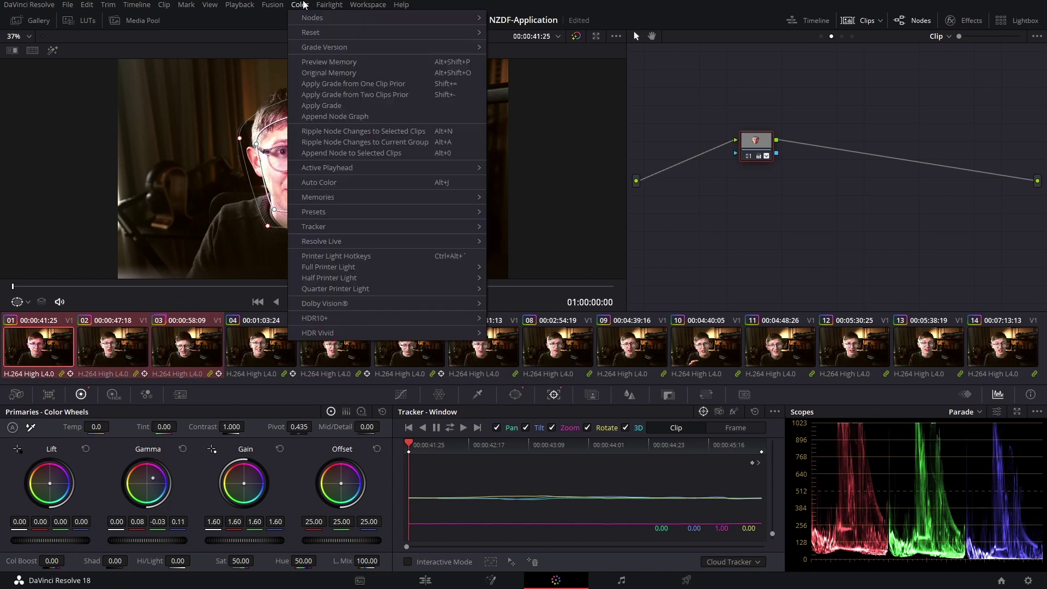
{"action": "left_click", "coordinate": [383, 132]}
{"action": "key", "text": "space"}
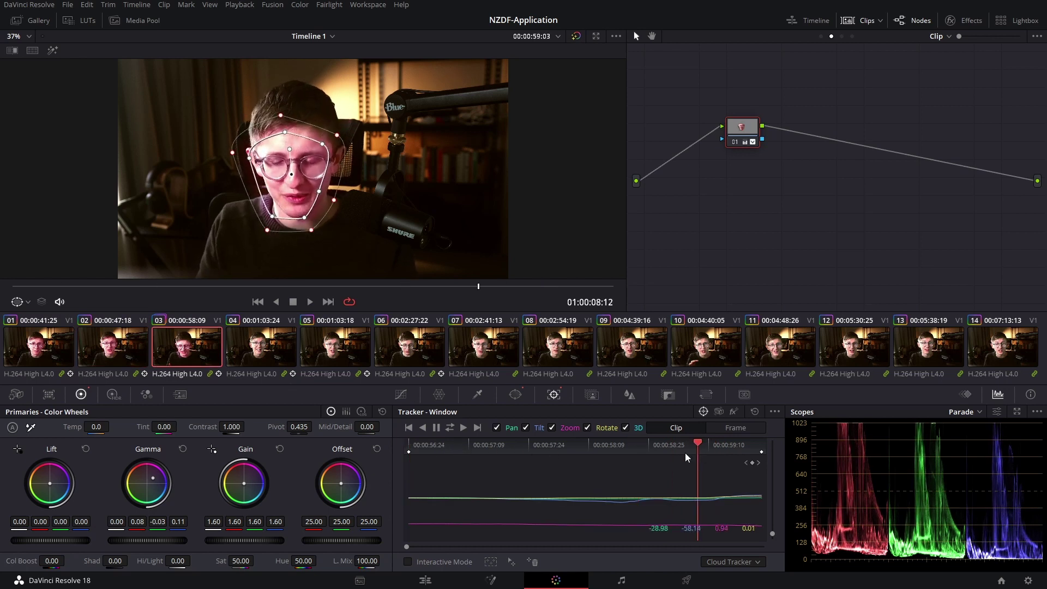
{"action": "key", "text": "Home"}
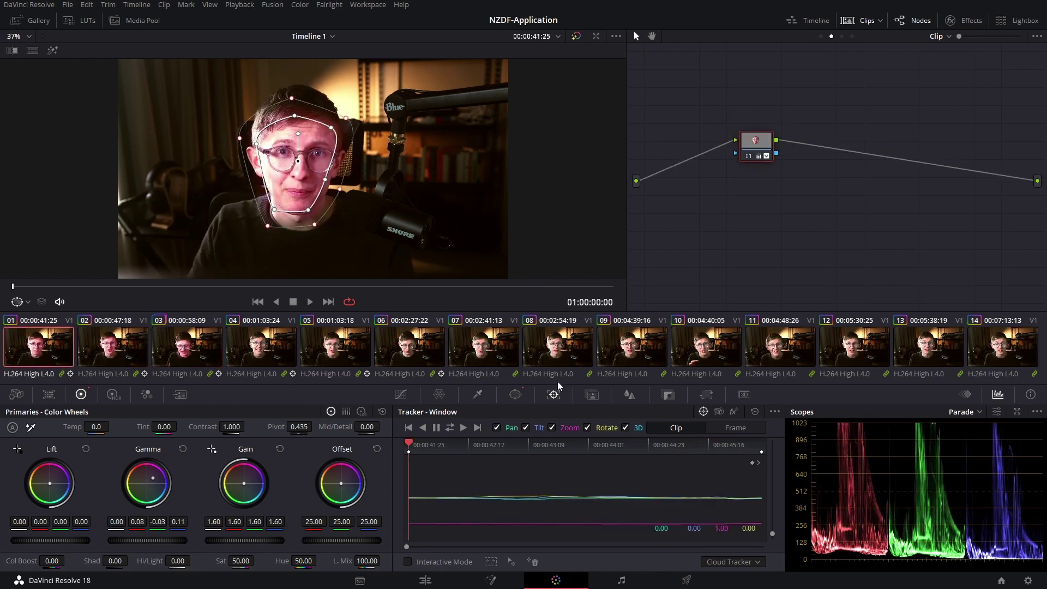